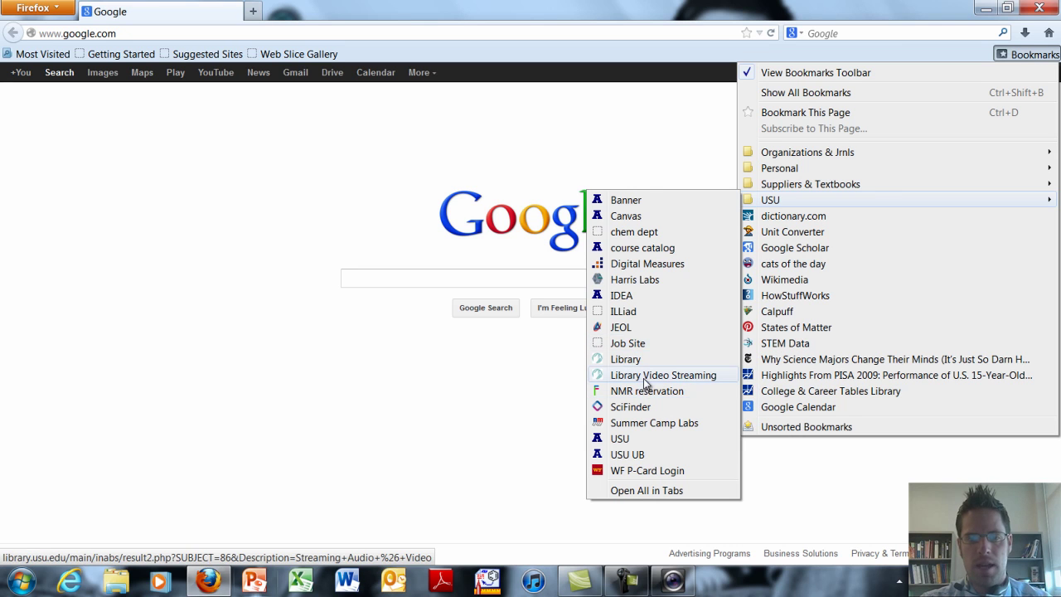
Open the bookmarked USU Library site and go through Articles and Databases to the Chemistry & Biochemistry resources
click(640, 359)
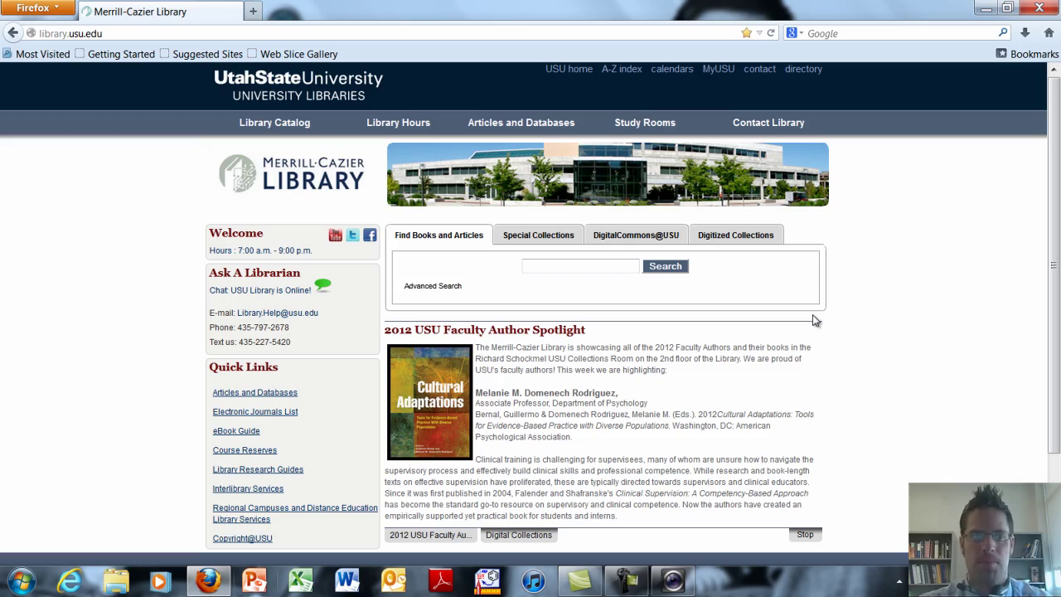
scroll(935, 362, down, 3)
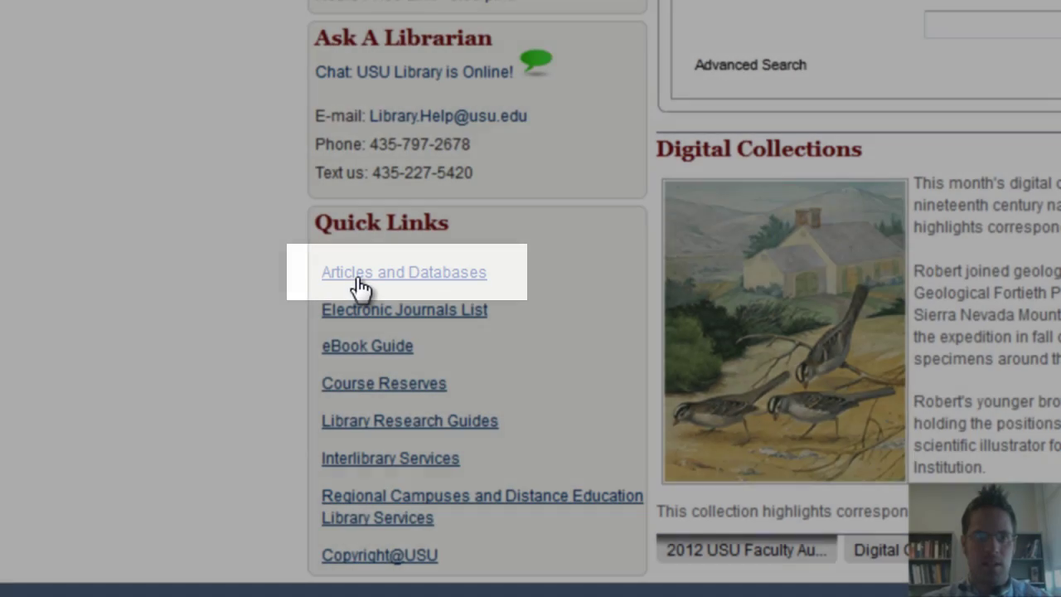
click(362, 286)
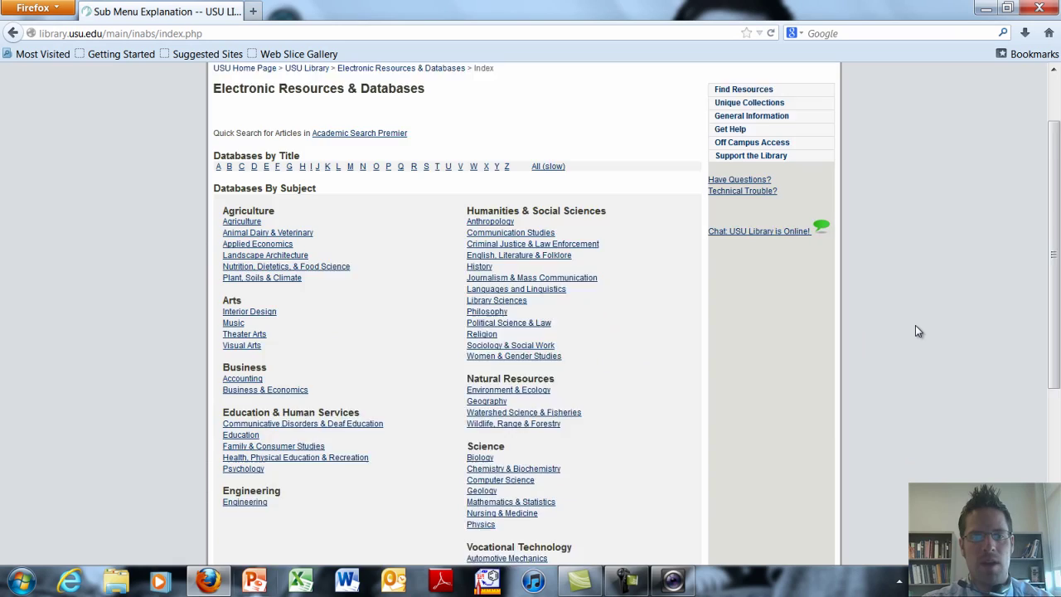
scroll(919, 331, down, 2)
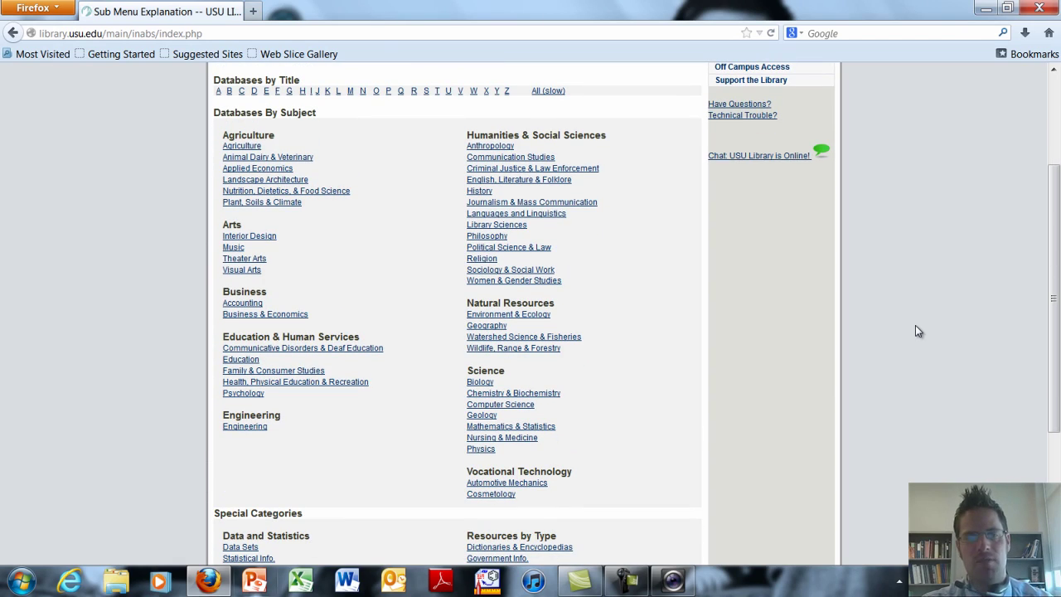
scroll(915, 325, down, 2)
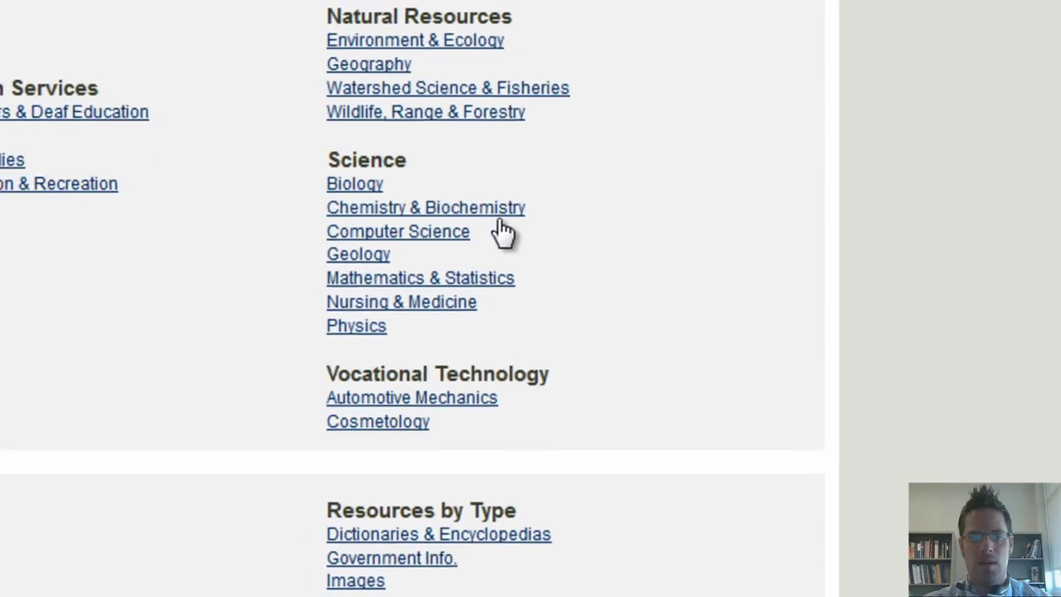
click(545, 312)
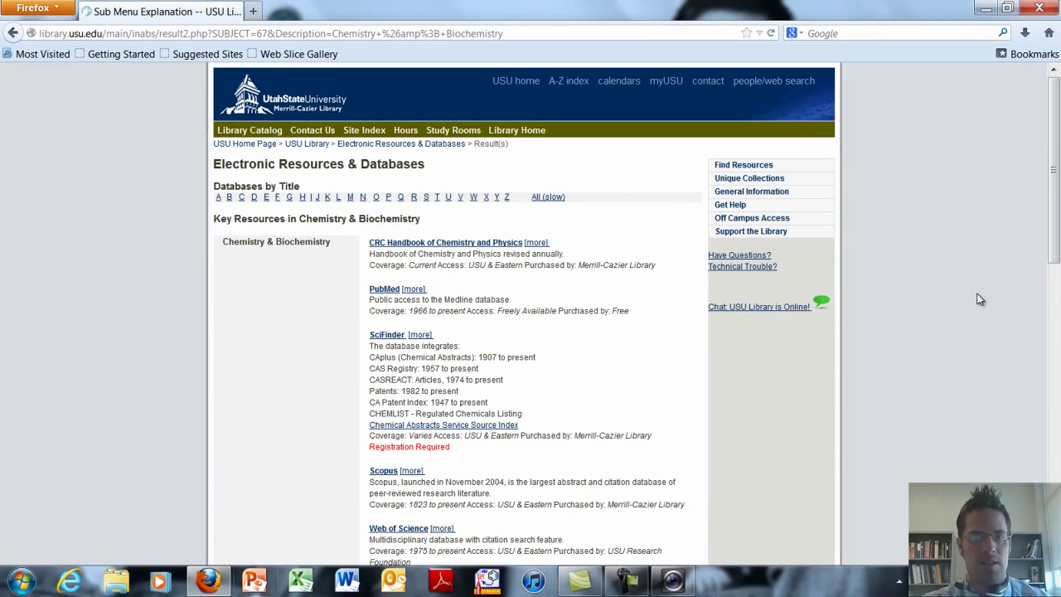
Open SciFinder from the key resources, submit the library proxy login, and continue to the existing-account login
scroll(977, 293, down, 4)
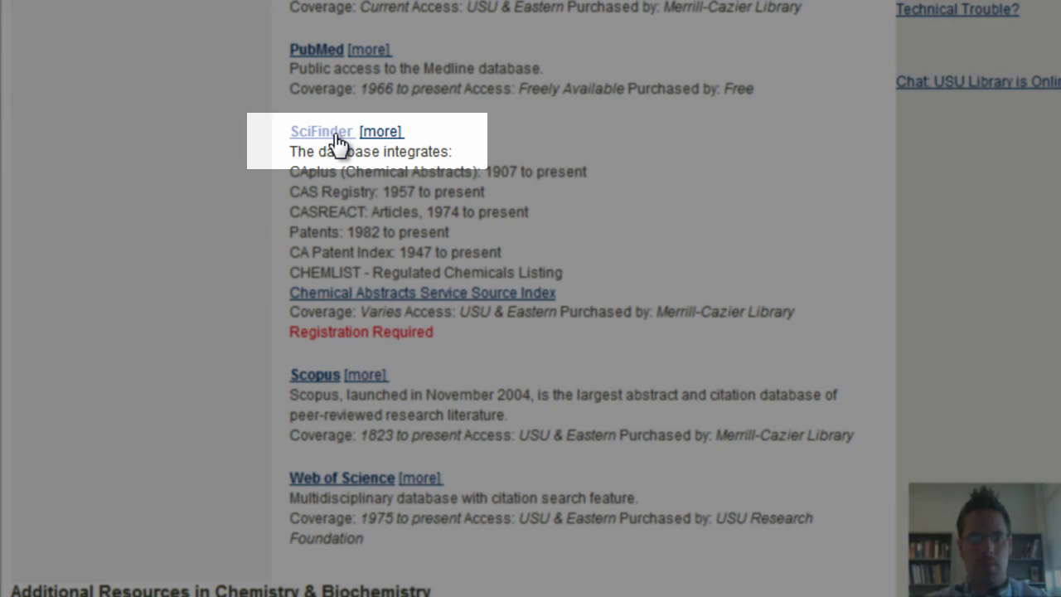
click(335, 136)
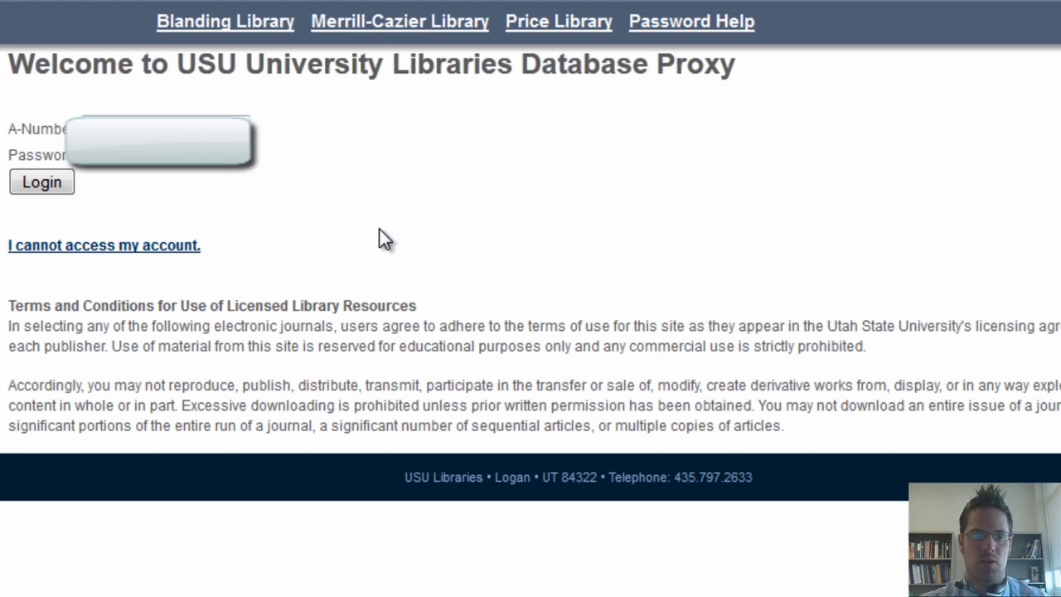
click(37, 183)
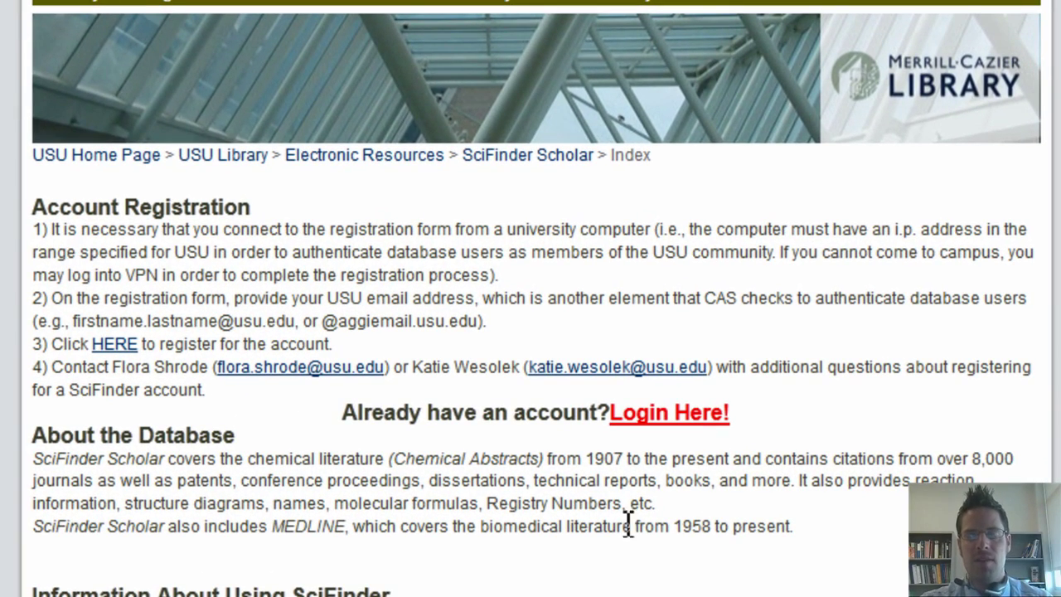
click(700, 418)
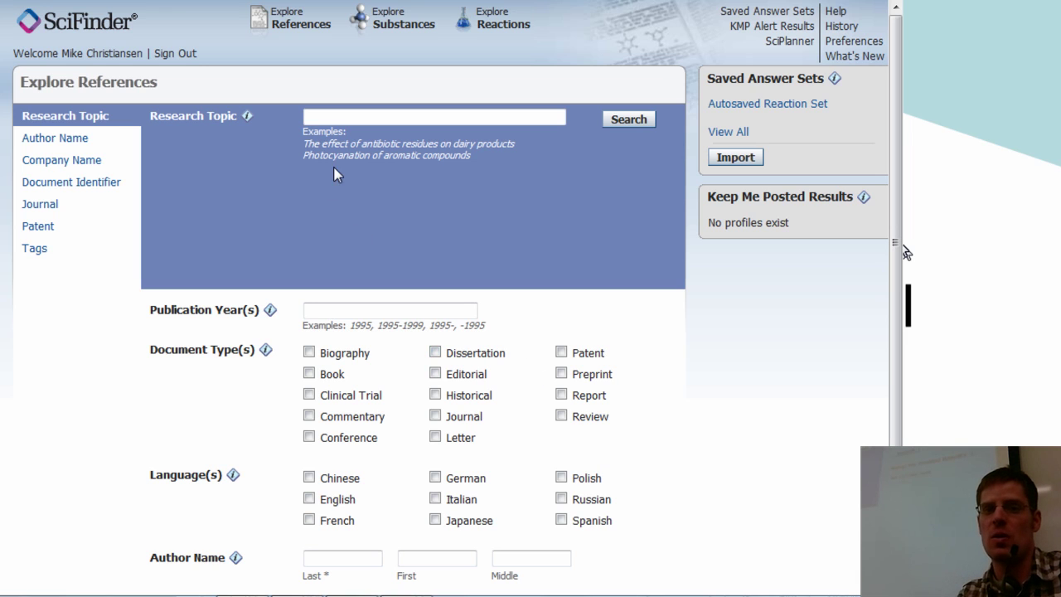
Open the reaction structure editor under Explore Reactions and draw a five-carbon 2-methylbutane skeleton with single bonds
click(489, 25)
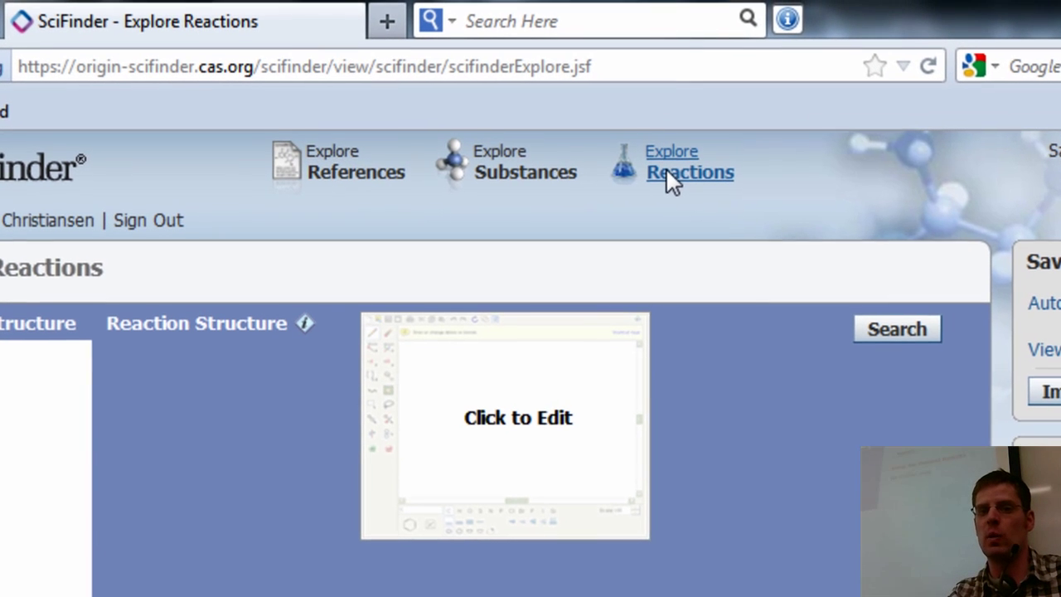
click(566, 425)
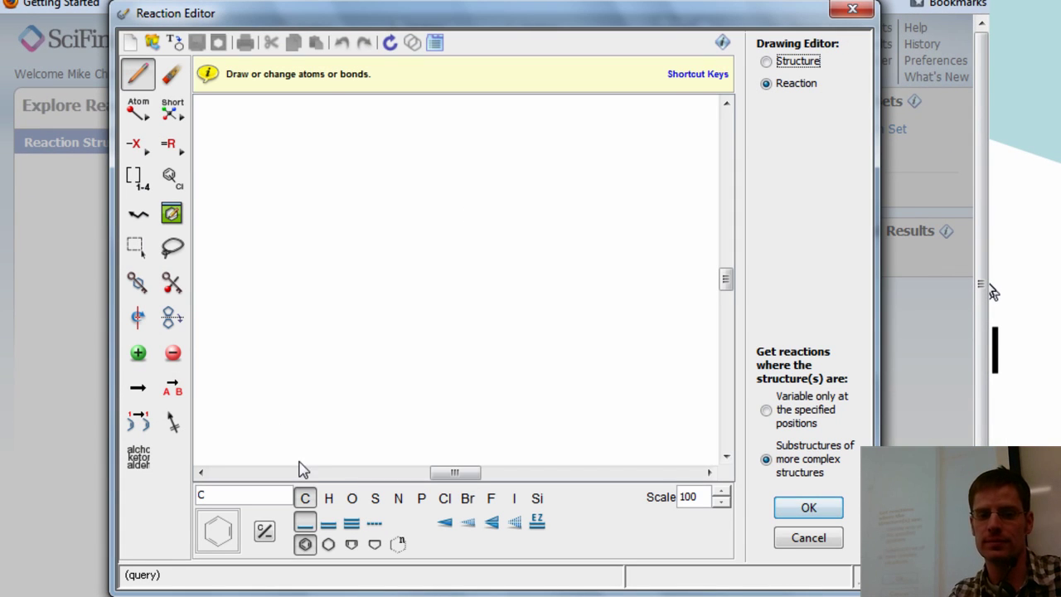
click(305, 547)
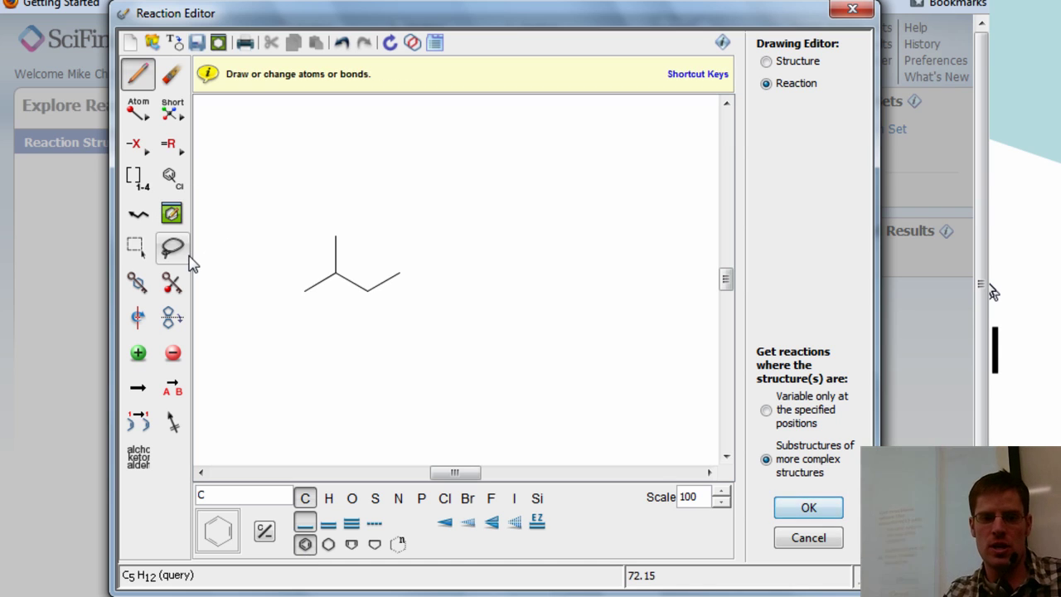
Copy the whole 2-methylbutane skeleton and place the duplicate beside the original as the product
click(184, 255)
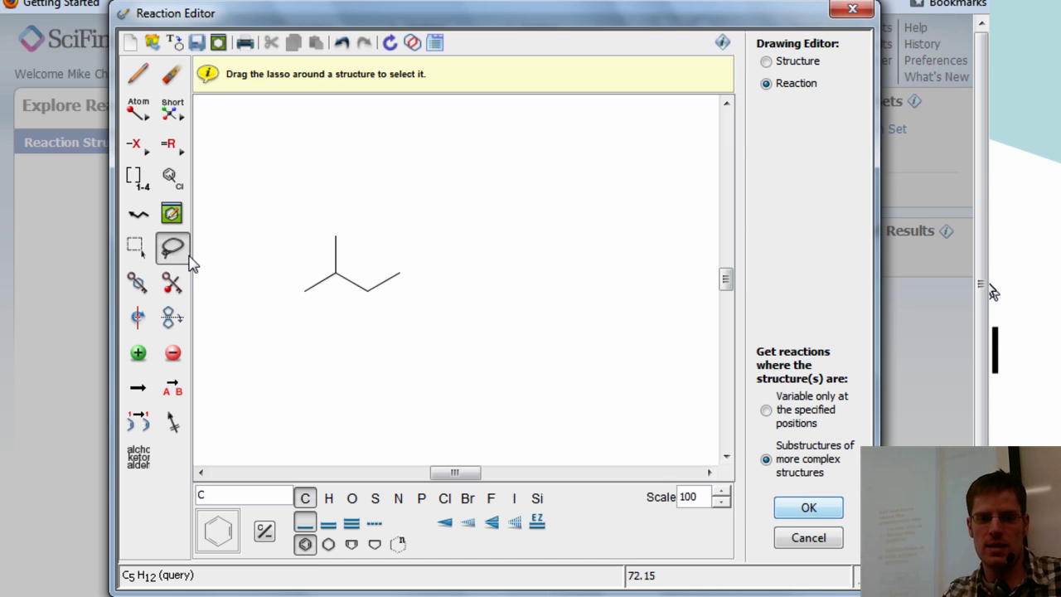
mouse_move(291, 236)
mouse_down()
mouse_move(332, 193)
mouse_move(321, 201)
mouse_up()
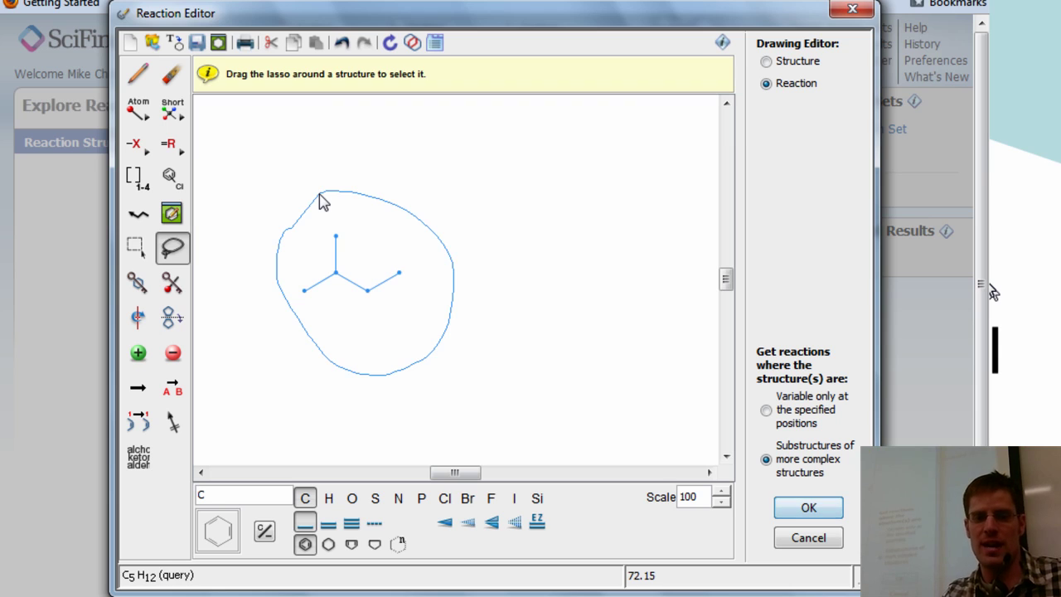
key(ctrl+c)
key(ctrl+v)
drag(453, 280, 560, 257)
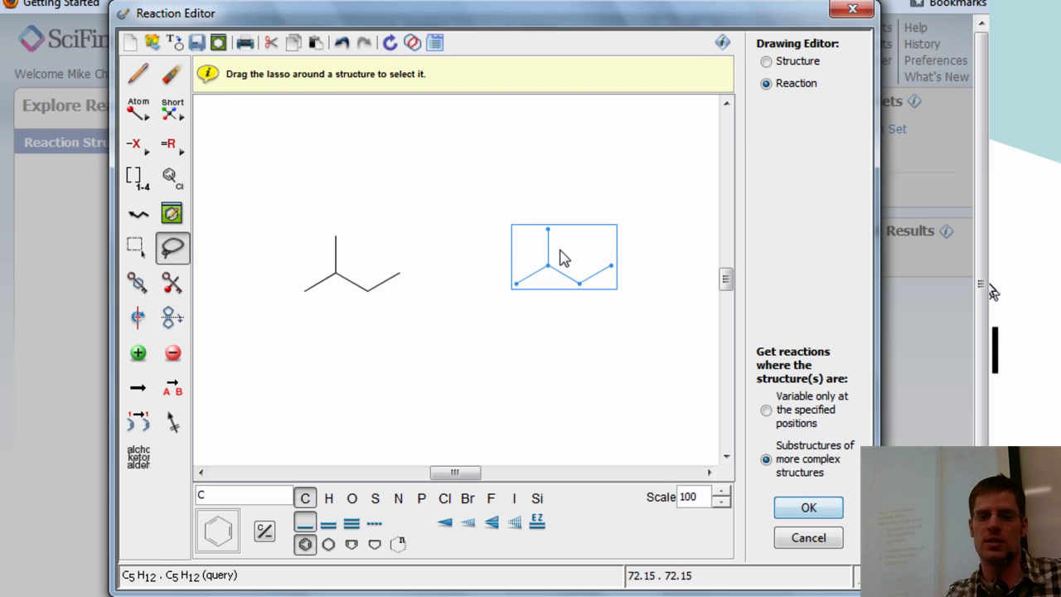
click(524, 376)
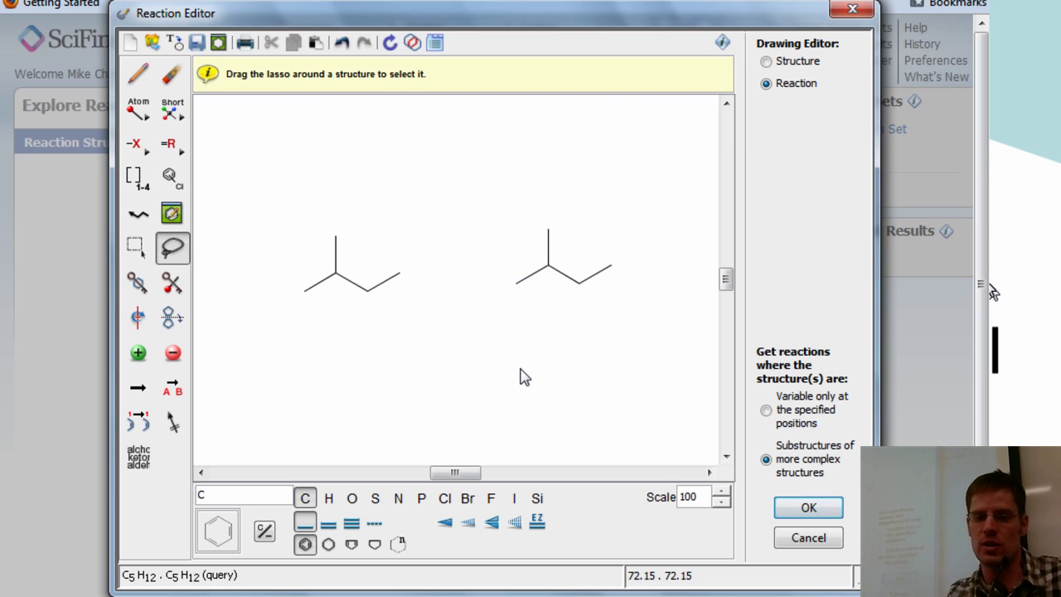
Add a double-bonded oxygen to the CH2 carbon of the duplicate skeleton, turning it into 3-methyl-2-butanone
click(303, 525)
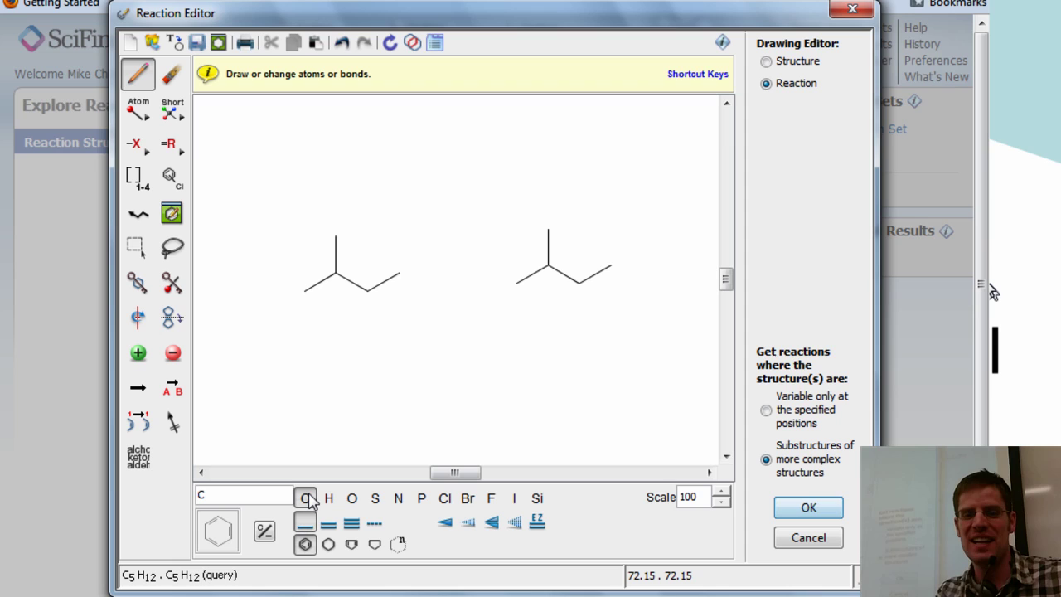
click(581, 284)
click(581, 300)
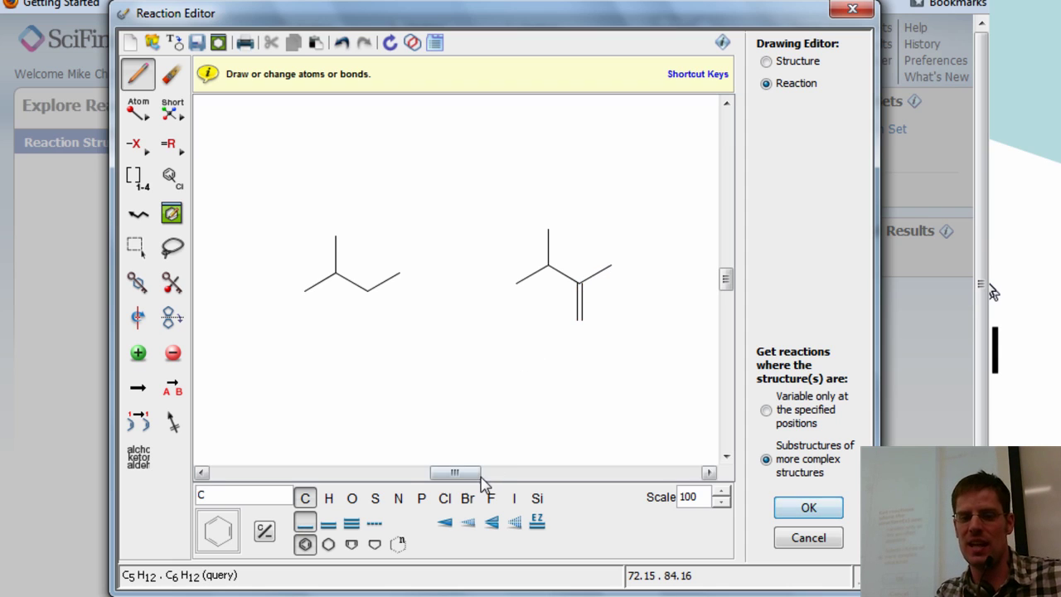
click(351, 497)
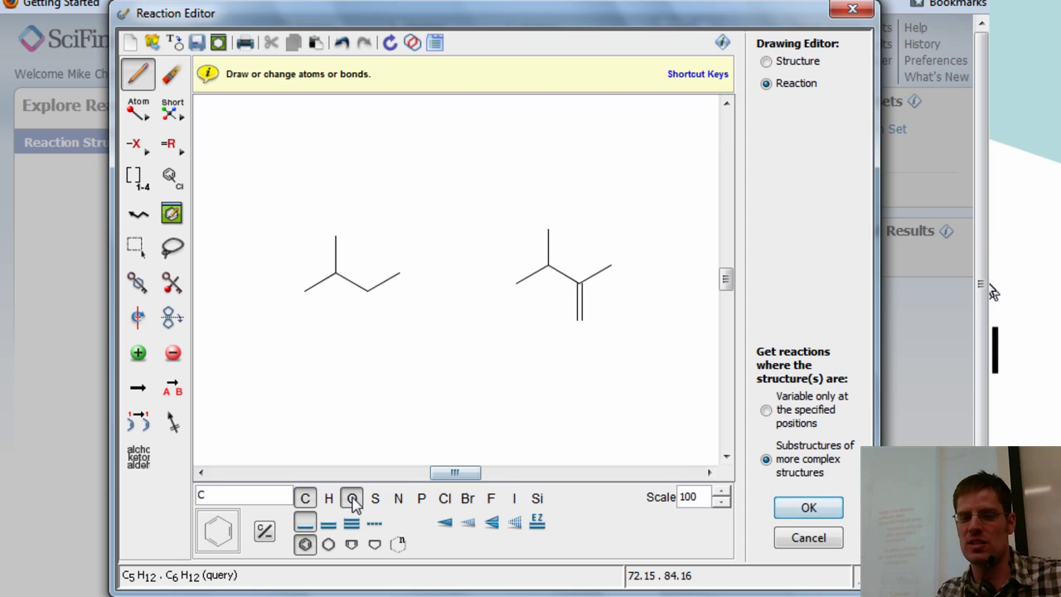
click(580, 321)
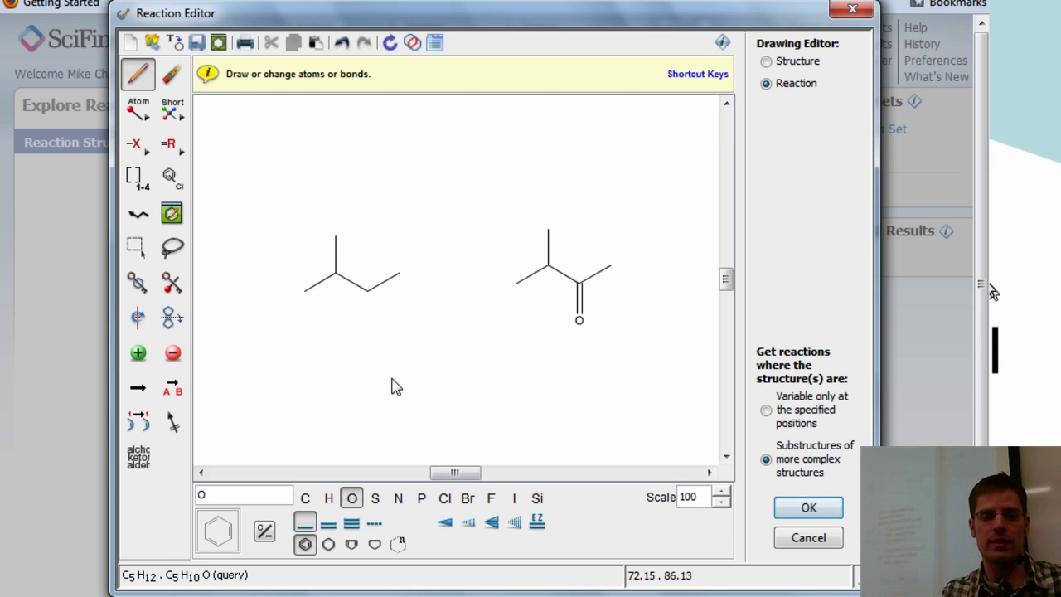
Draw a reaction arrow from the alkane to the ketone and accept the reaction drawing
click(142, 390)
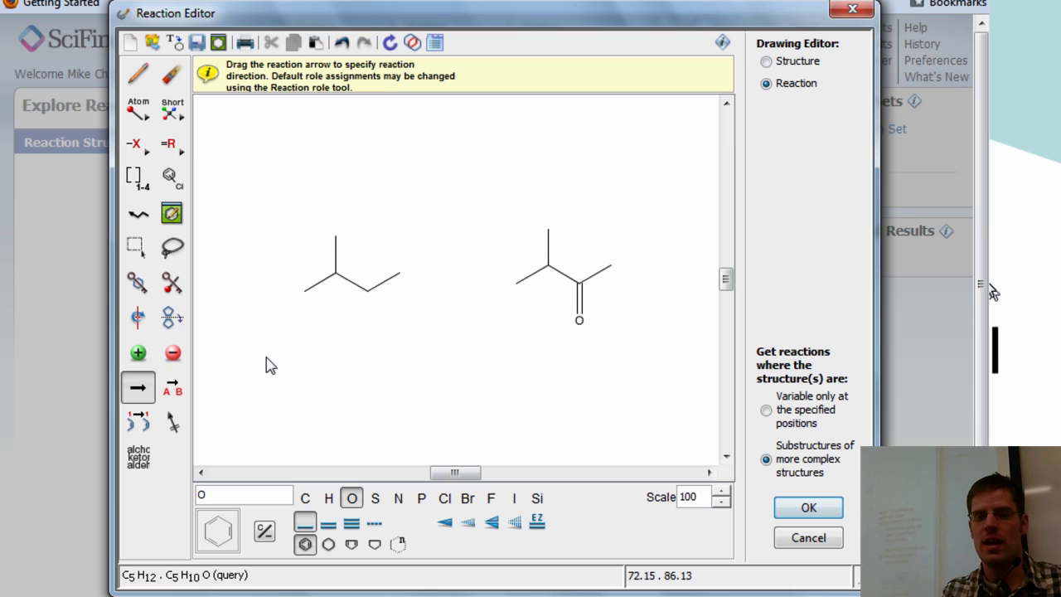
drag(493, 283, 493, 284)
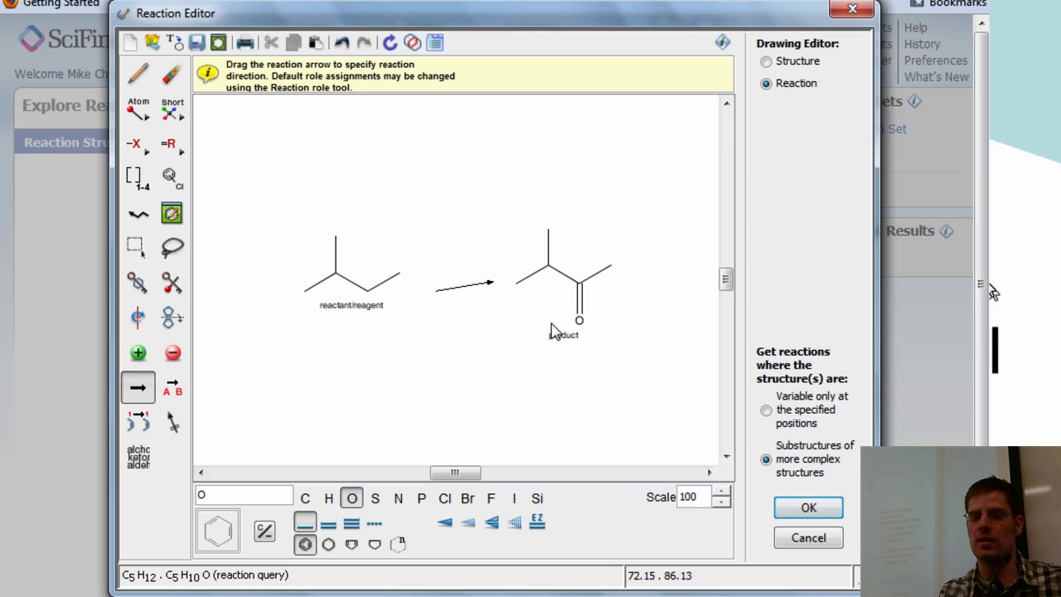
click(800, 509)
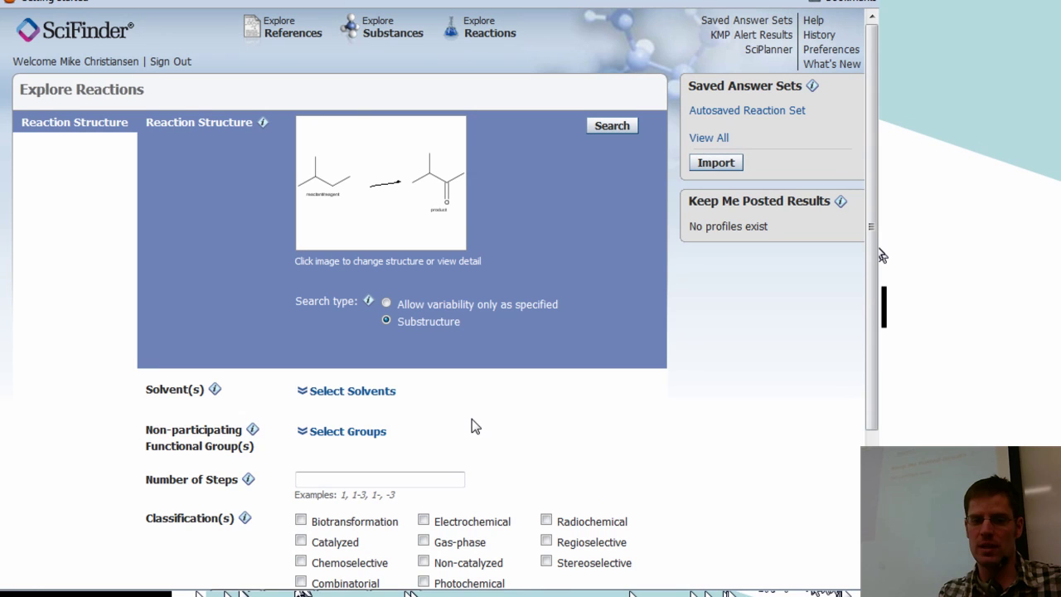
Look over the search limiters and run the reaction search with the Substructure type, leaving the number of steps empty
click(397, 481)
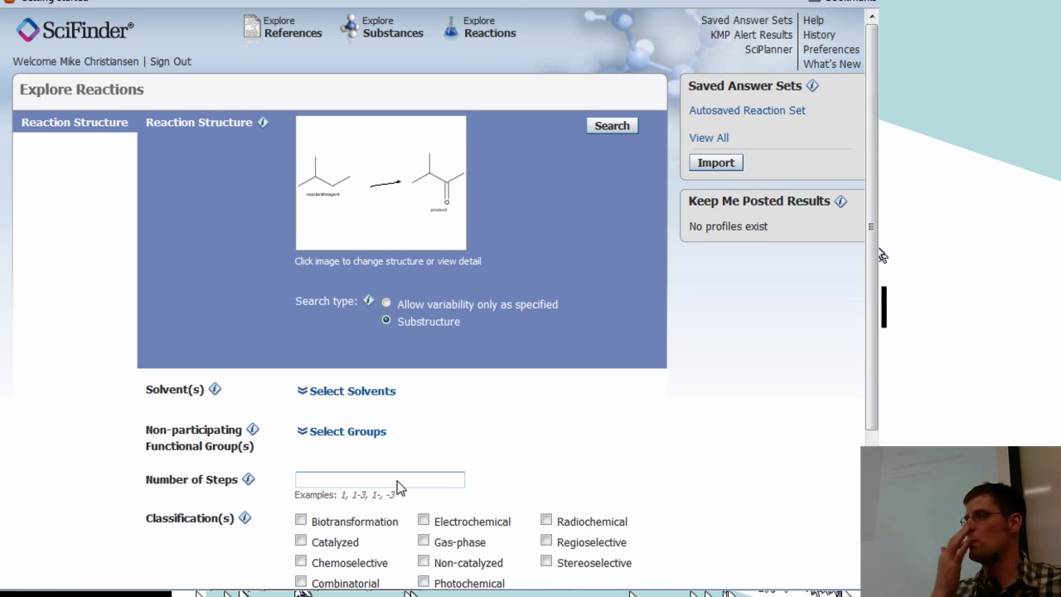
click(397, 481)
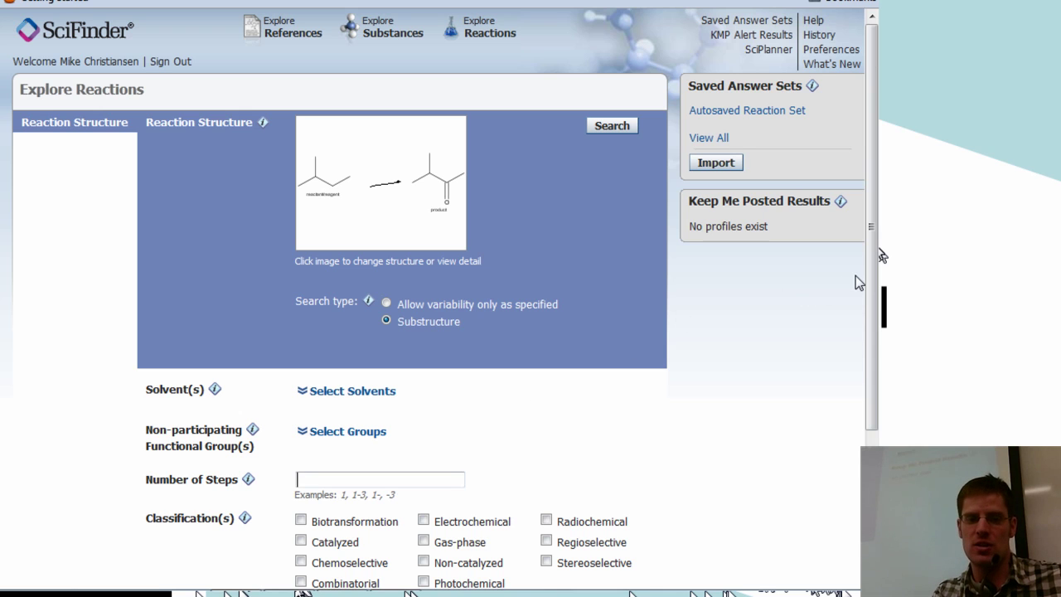
drag(868, 283, 866, 374)
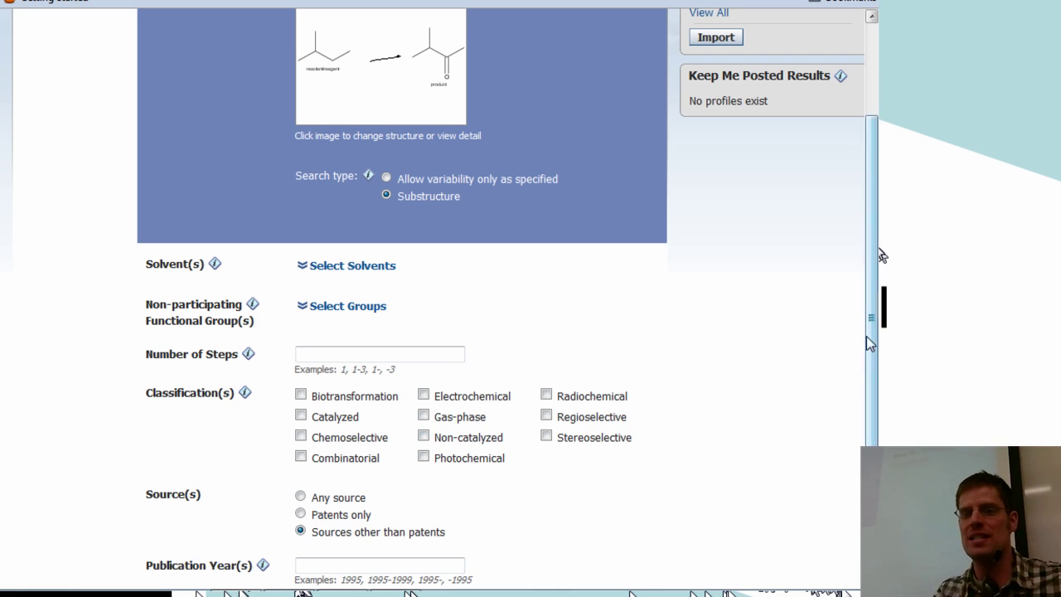
drag(870, 336, 867, 257)
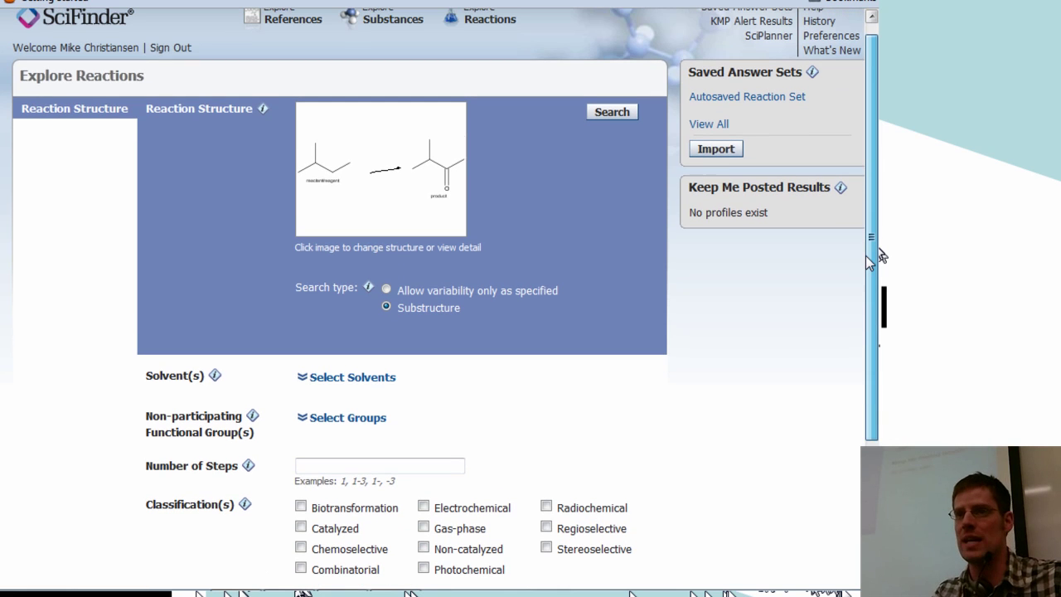
click(613, 112)
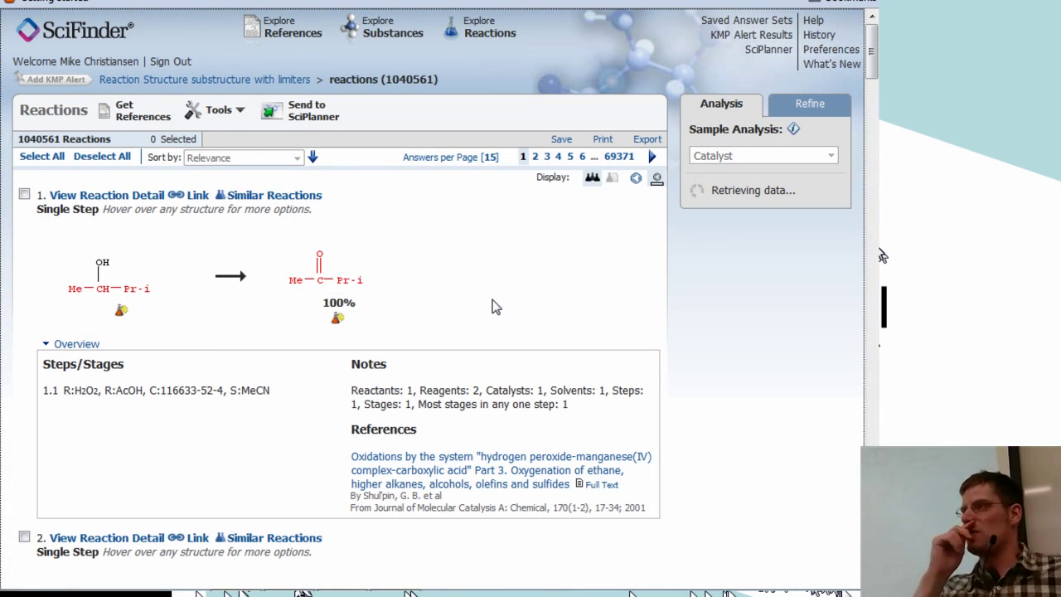
Return from the results to the reaction substructure query and reopen its drawing in the editor
mouse_move(138, 302)
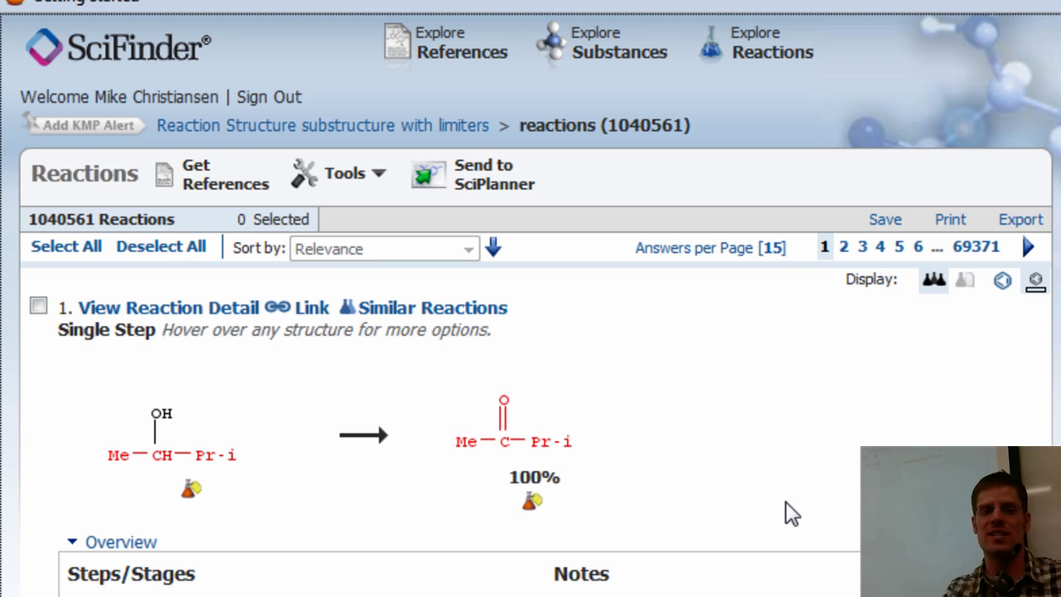
mouse_move(187, 453)
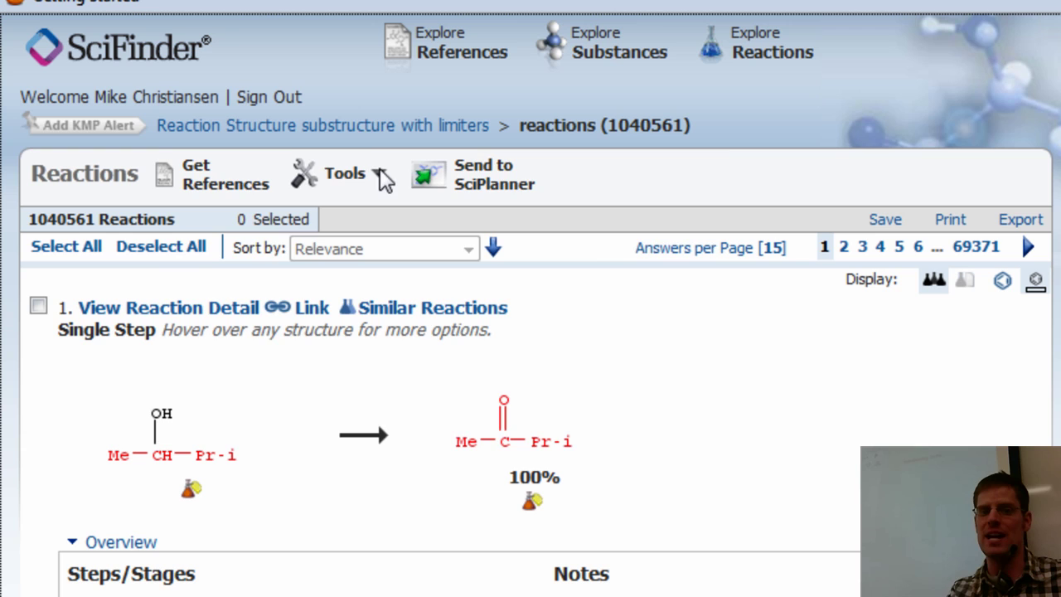
mouse_move(367, 127)
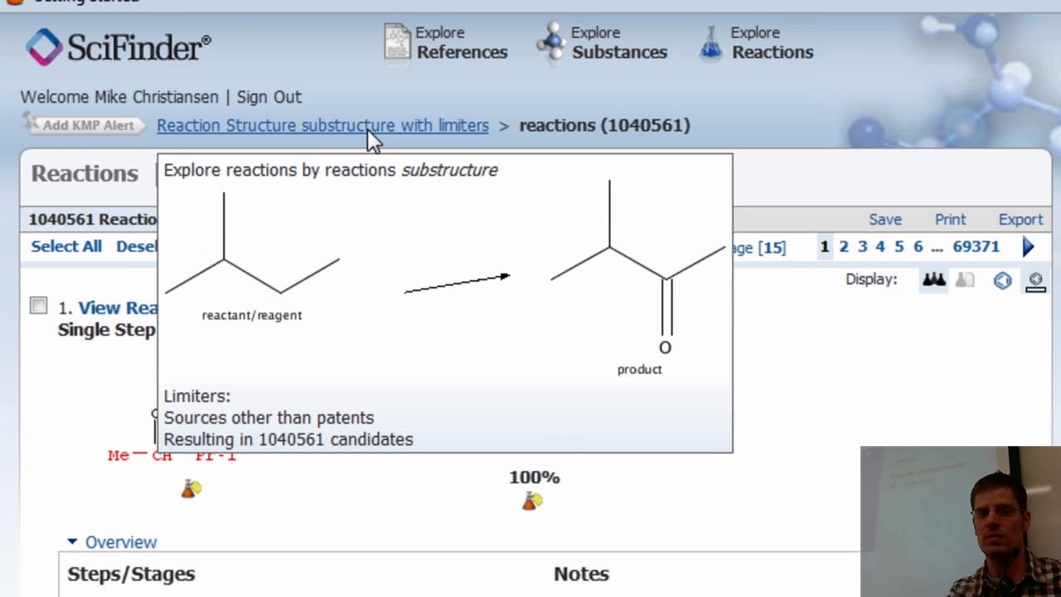
click(367, 126)
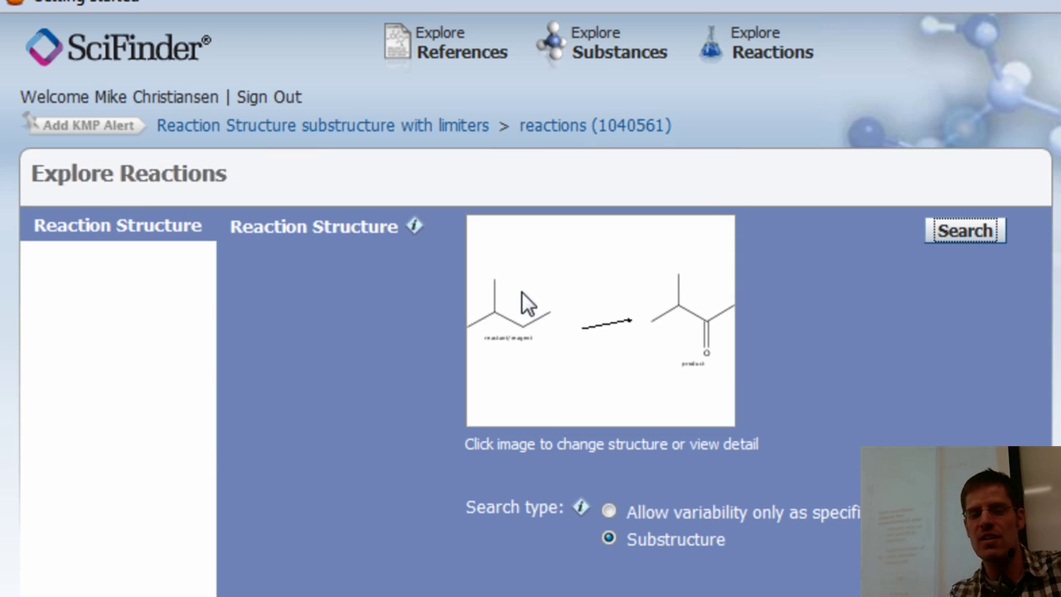
click(550, 315)
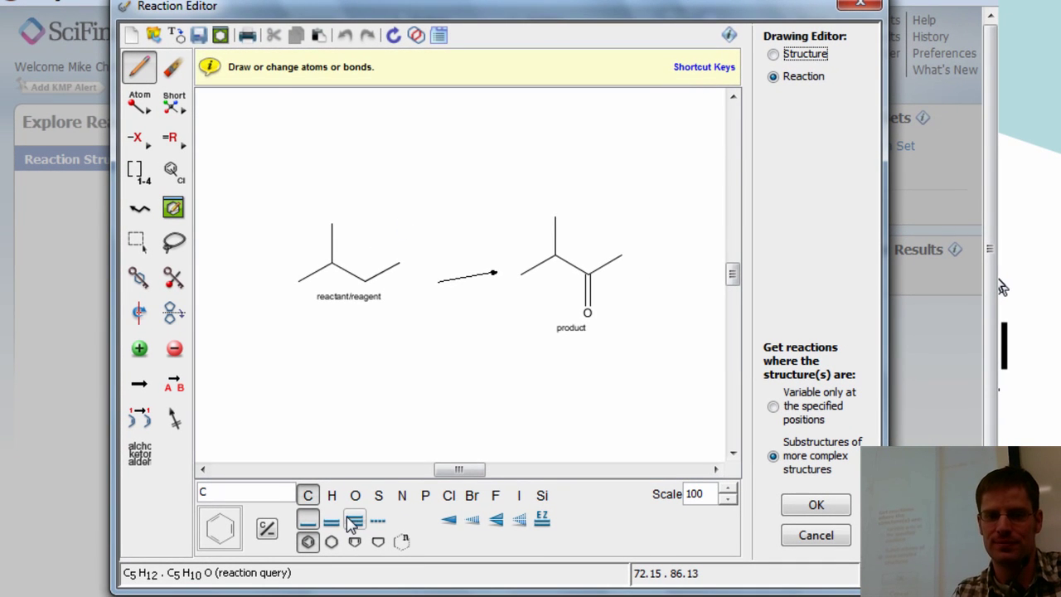
Attach two explicit hydrogens to the reactant's CH2 carbon and block substitution on both hydrogens
click(332, 495)
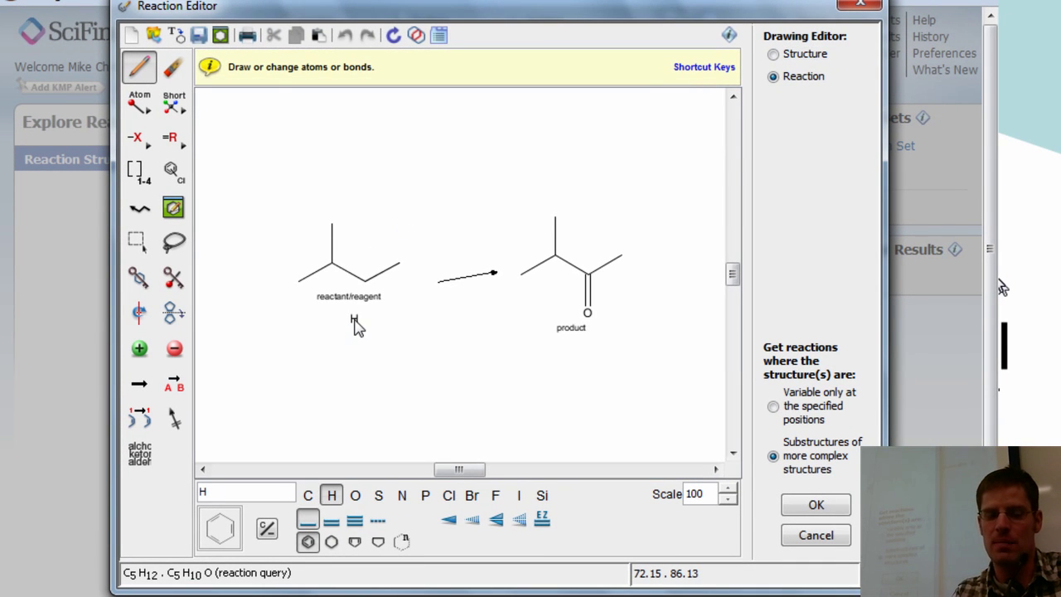
click(364, 283)
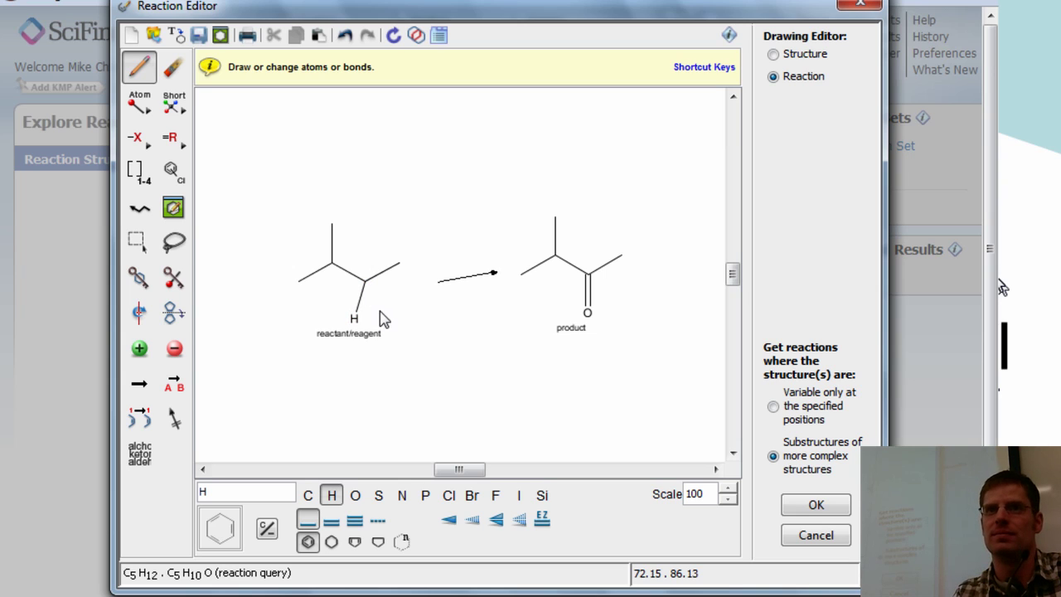
click(382, 319)
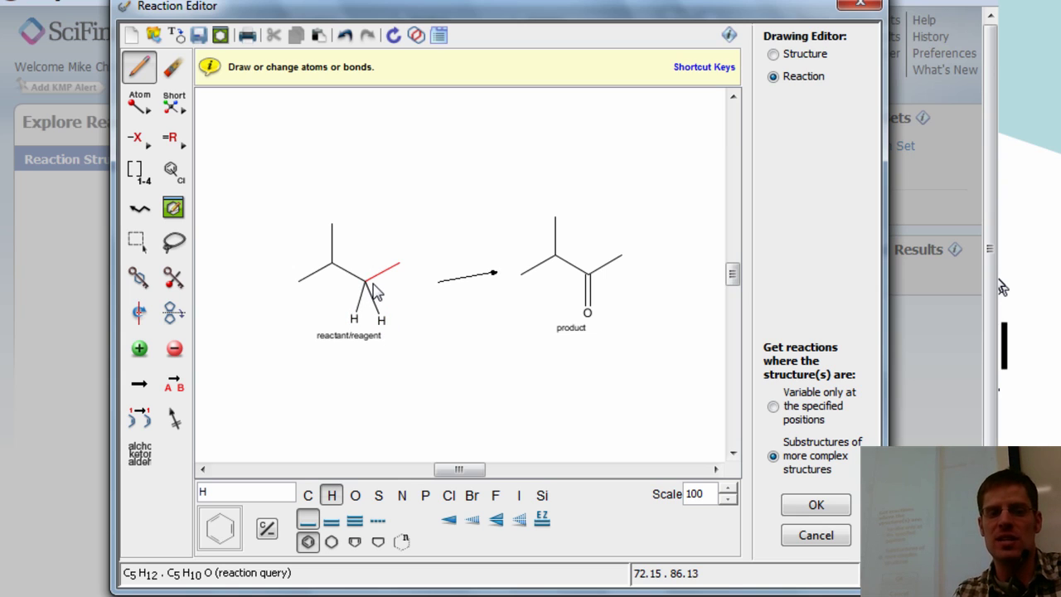
click(172, 281)
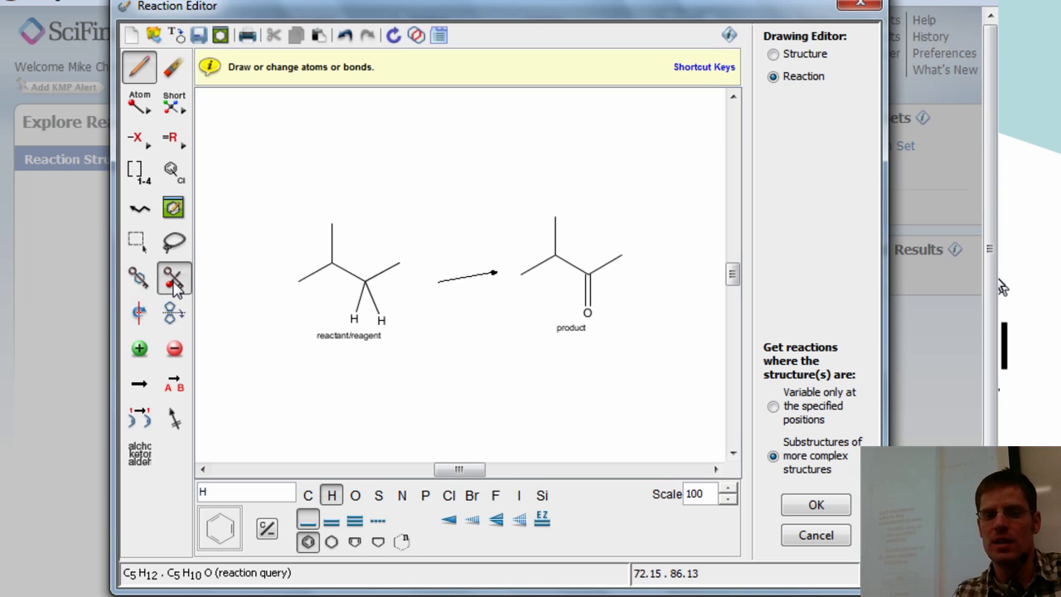
click(354, 320)
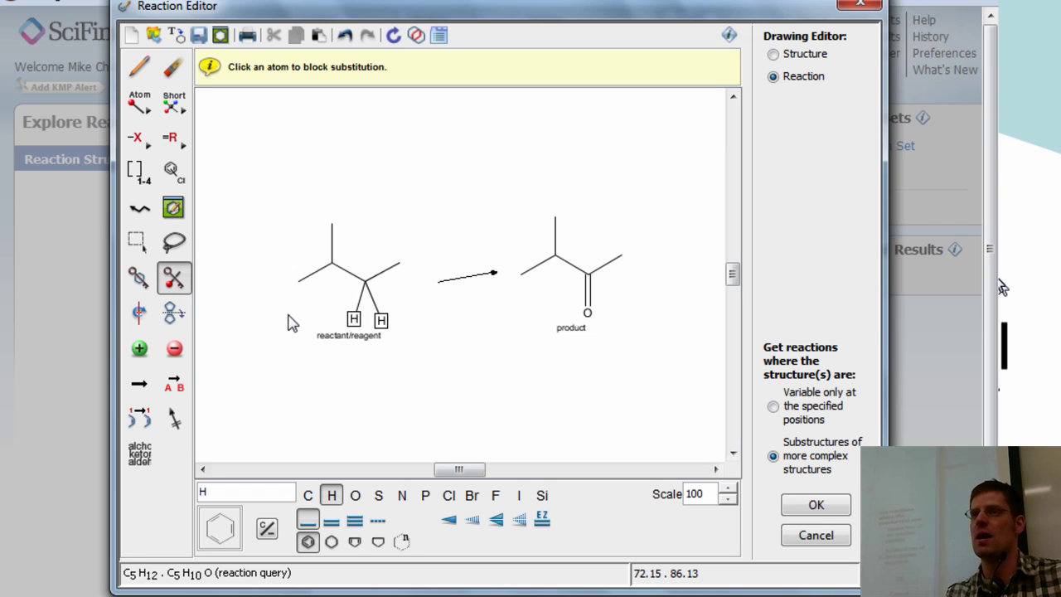
Map the reactant's CH2 carbon to the product's carbonyl carbon and rerun the substructure reaction search with the updated drawing
click(141, 421)
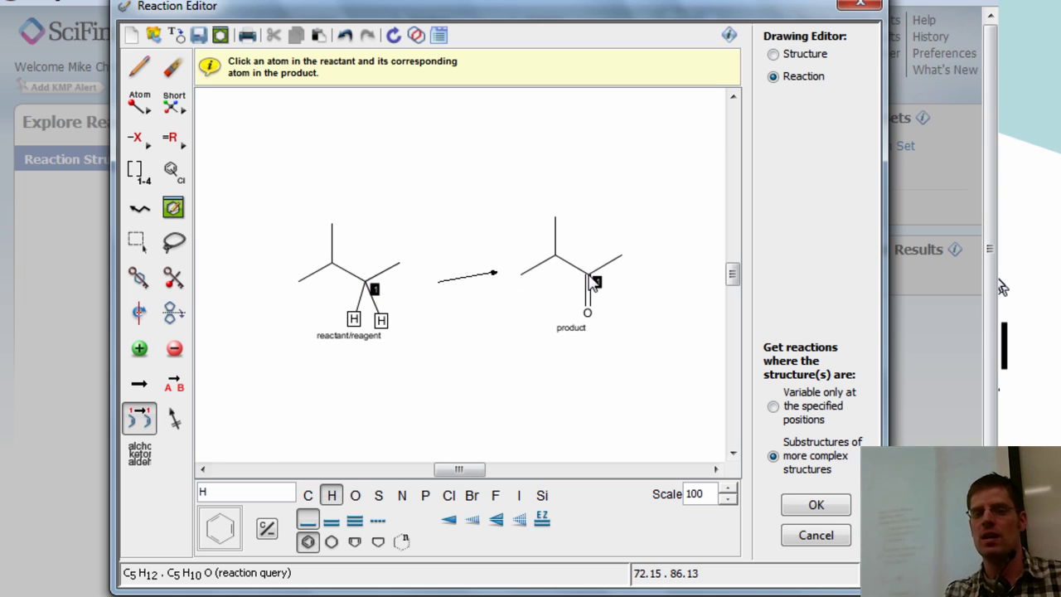
click(594, 282)
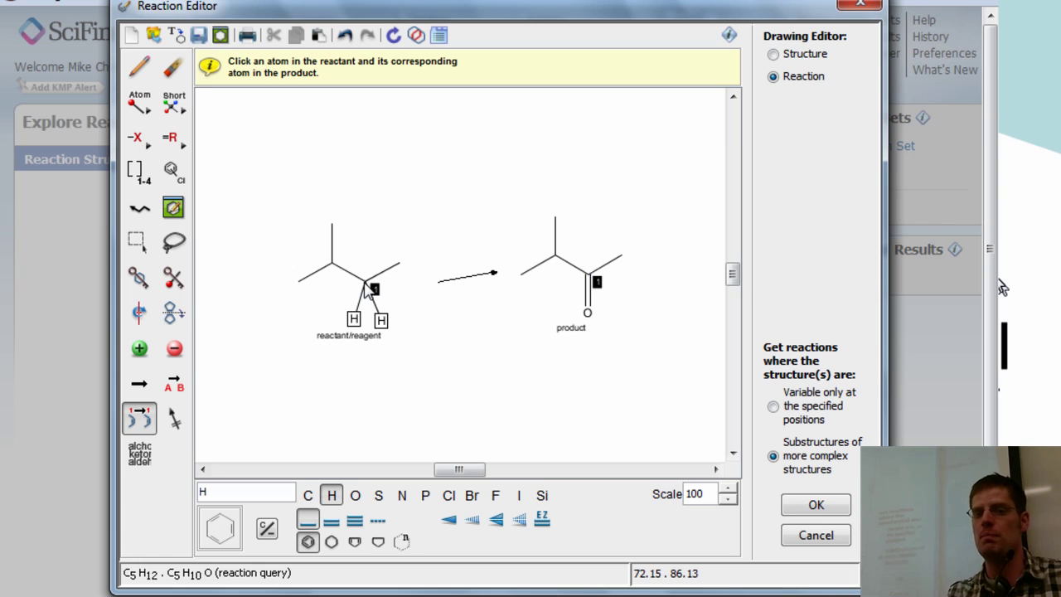
click(597, 284)
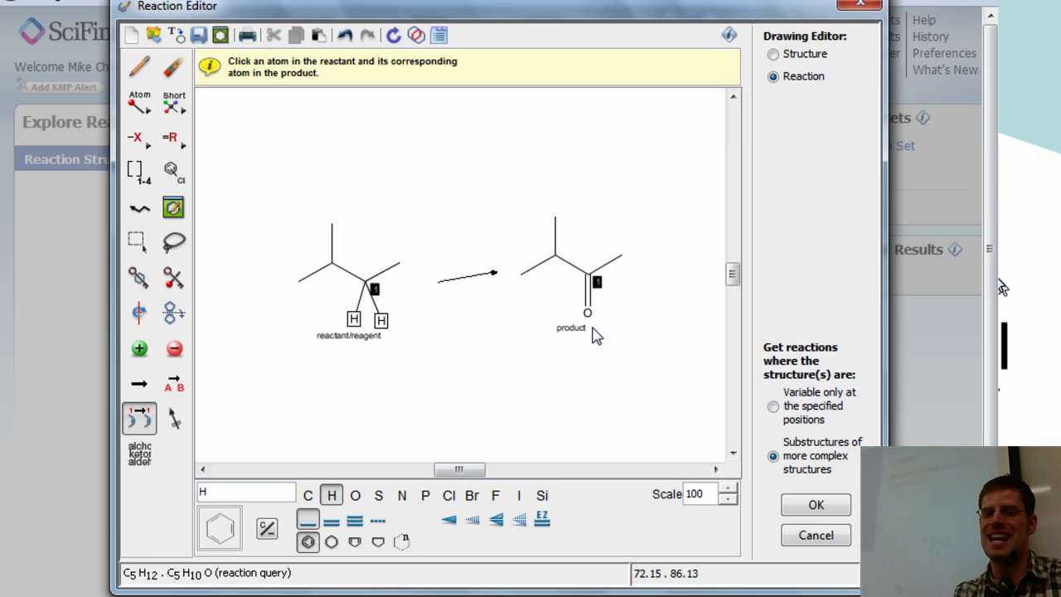
click(811, 510)
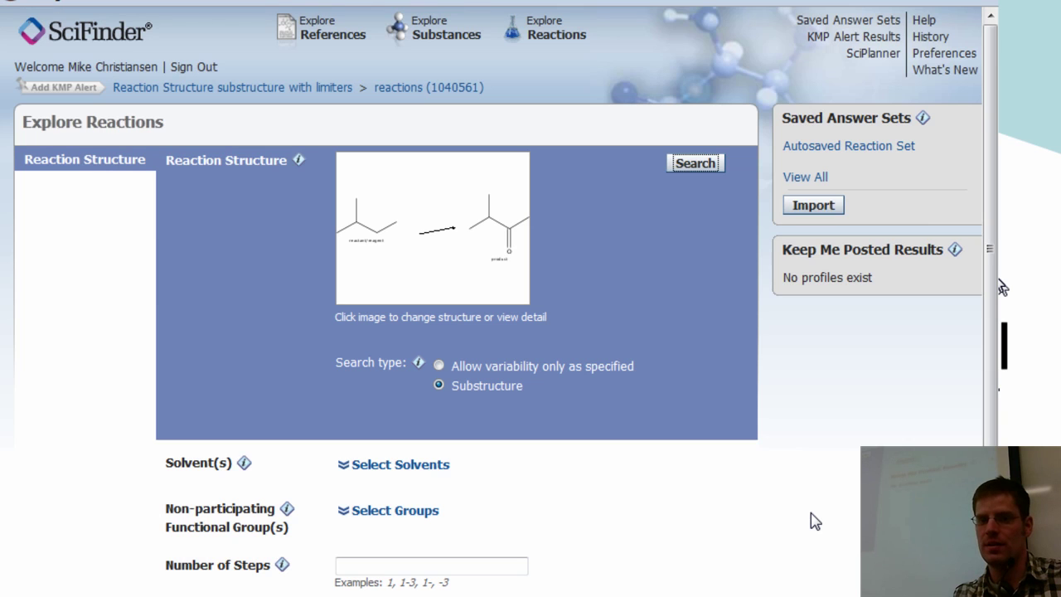
click(704, 162)
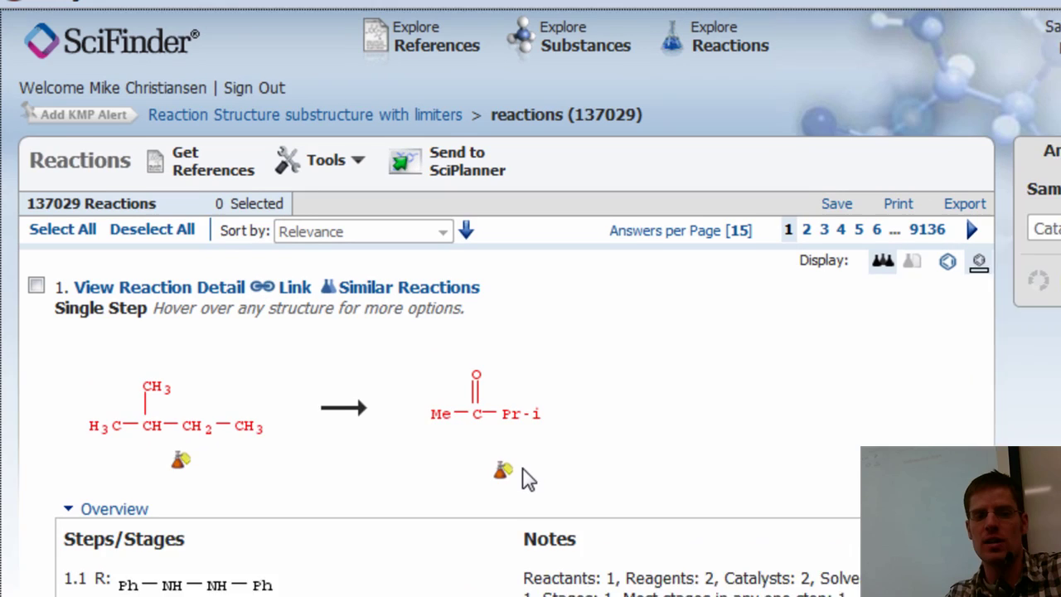
Examine the first reaction result, including its reactant, product, reagents, catalysts and solvents
mouse_move(185, 462)
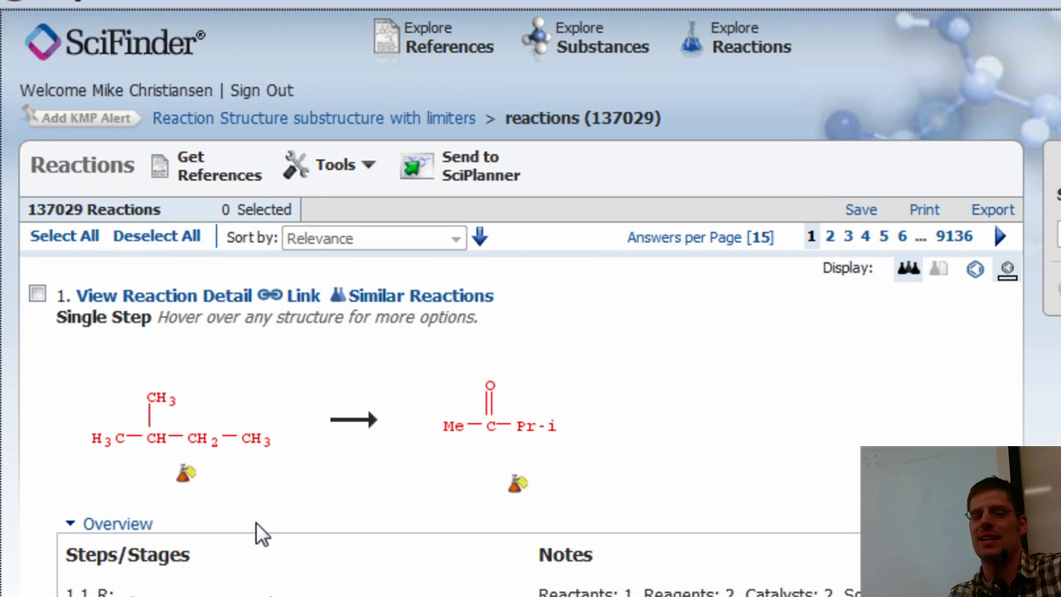
mouse_move(526, 434)
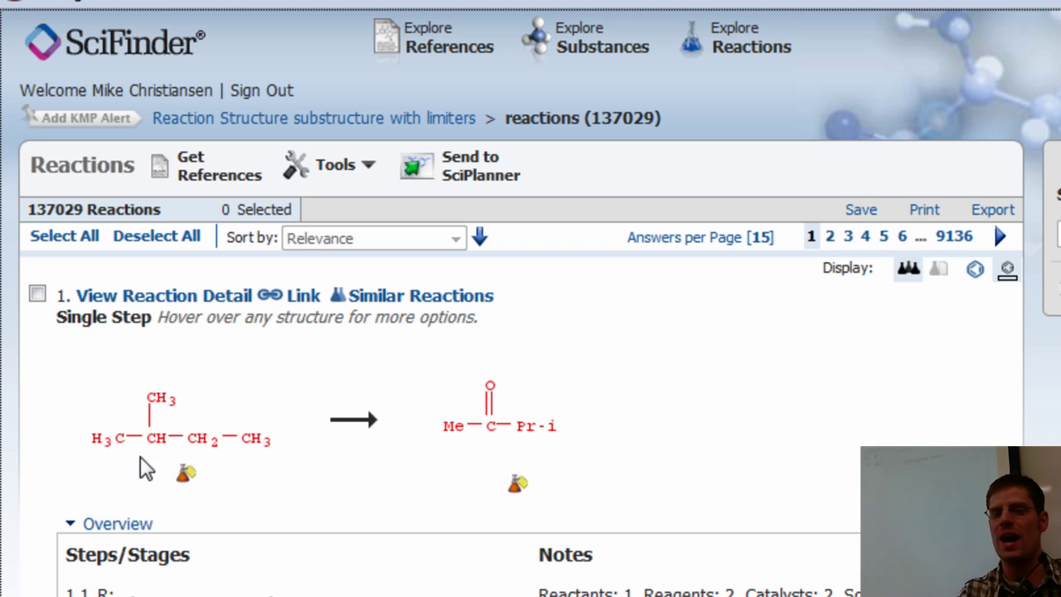
mouse_move(135, 445)
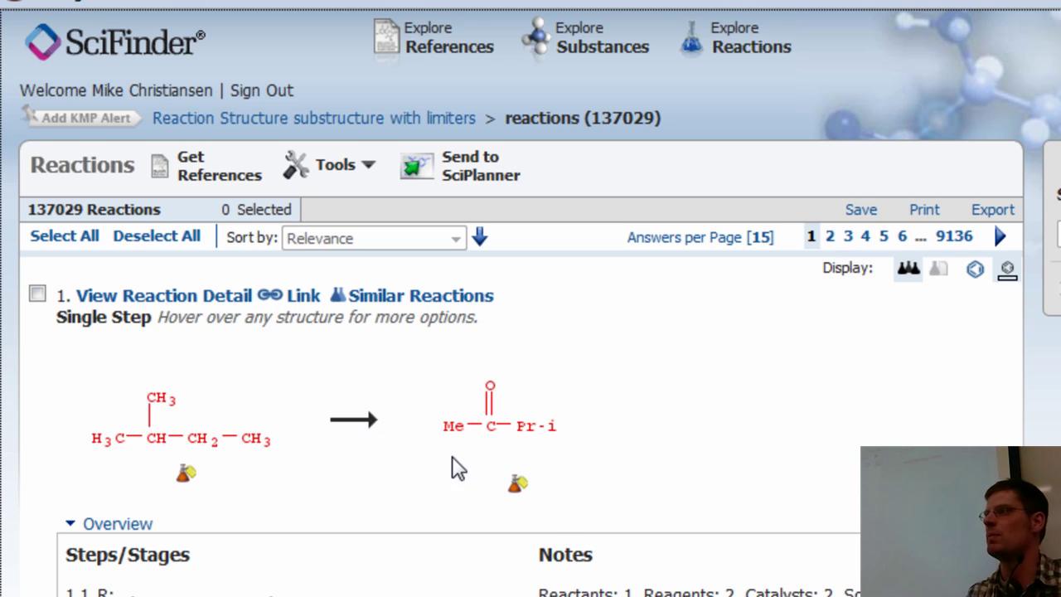
mouse_move(491, 441)
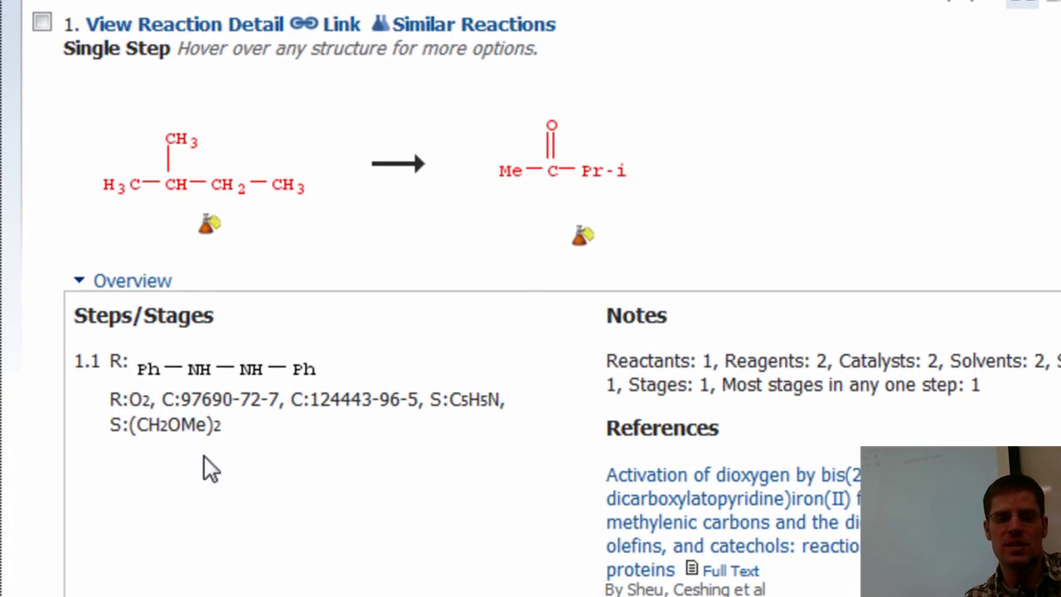
mouse_move(140, 468)
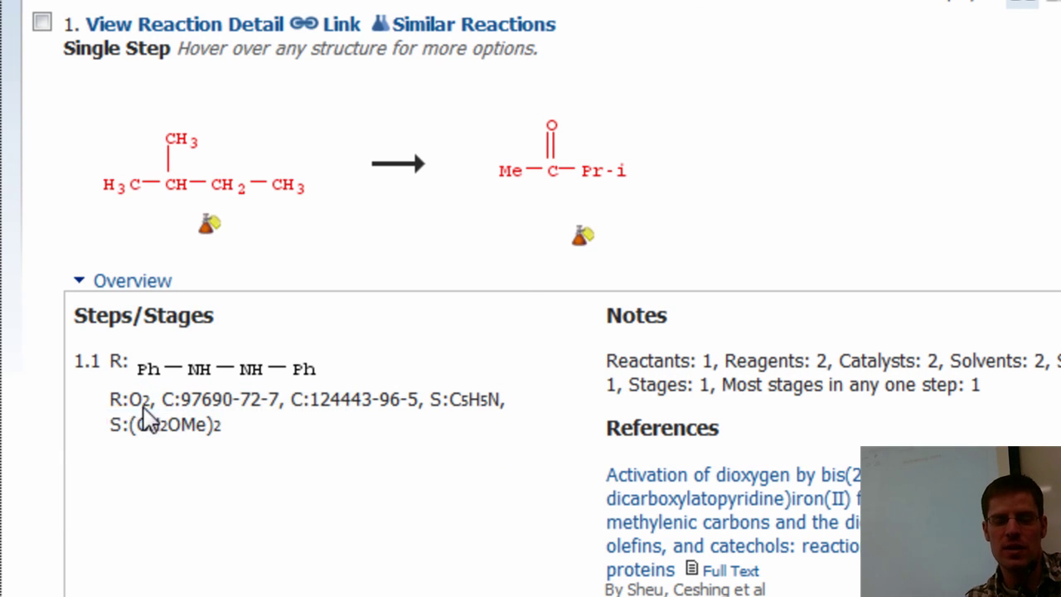
mouse_move(139, 401)
mouse_move(248, 422)
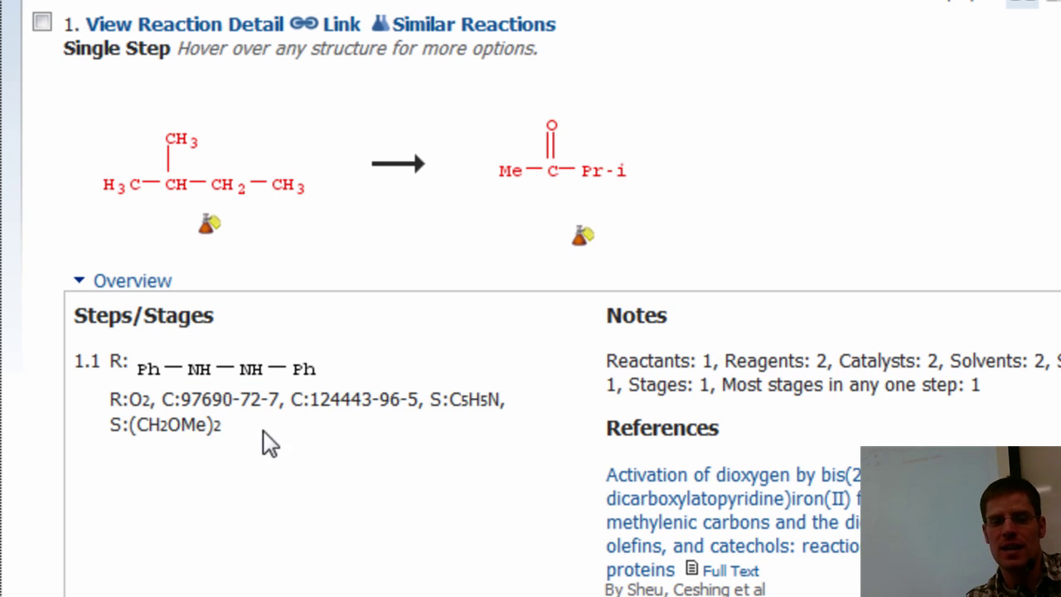
mouse_move(397, 404)
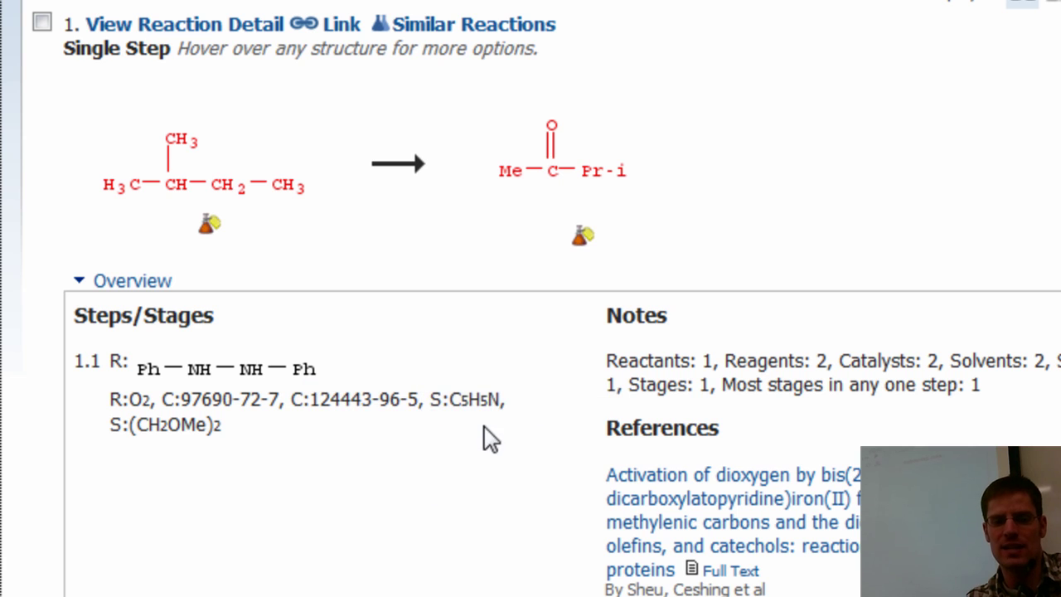
mouse_move(485, 411)
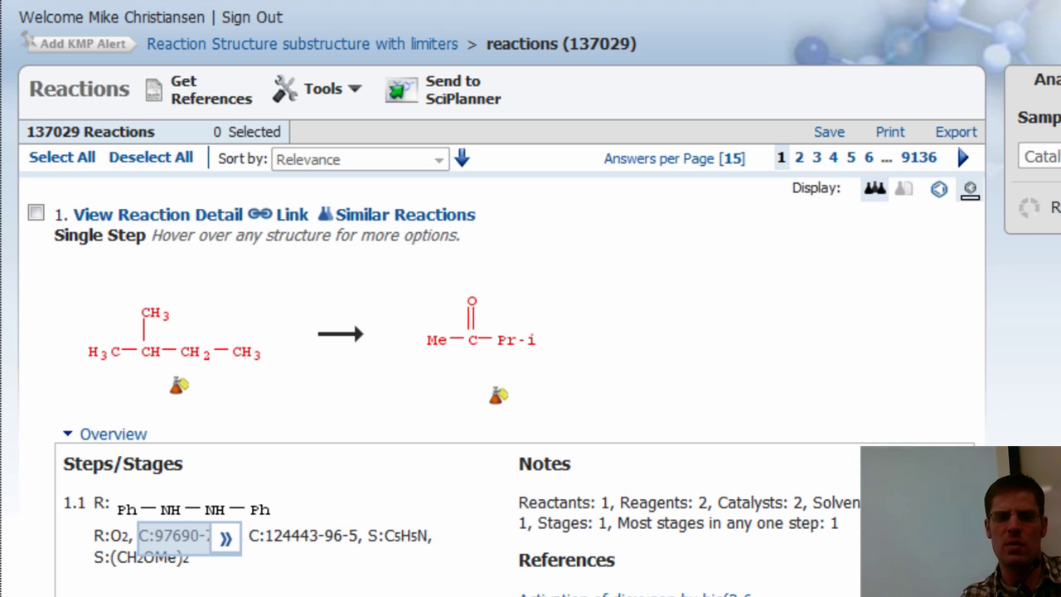
Look through reaction results 2 to 4, comparing their starting materials, steps and conditions
scroll(501, 298, down, 7)
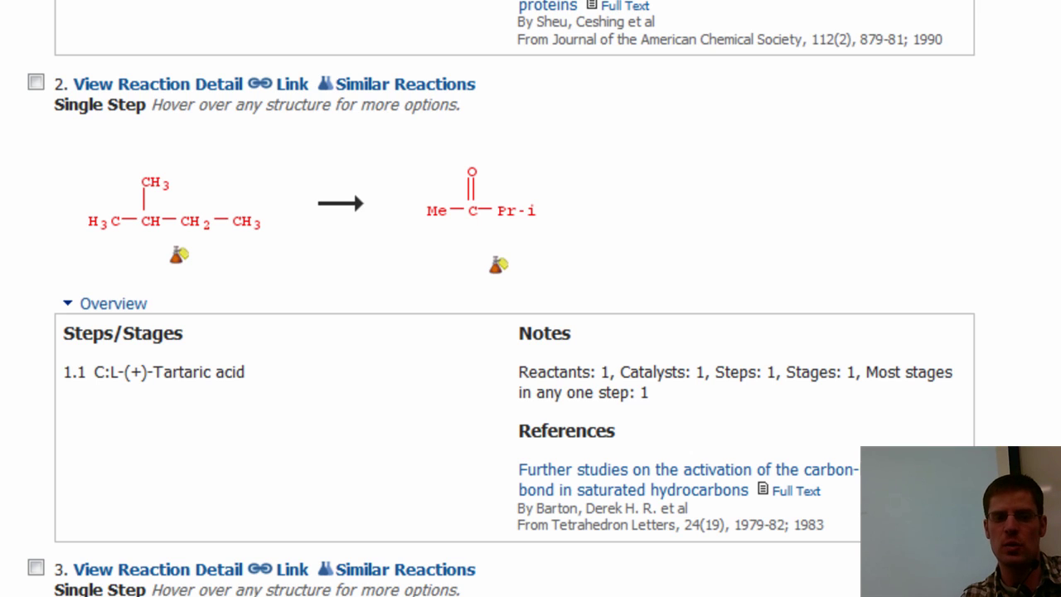
mouse_move(170, 377)
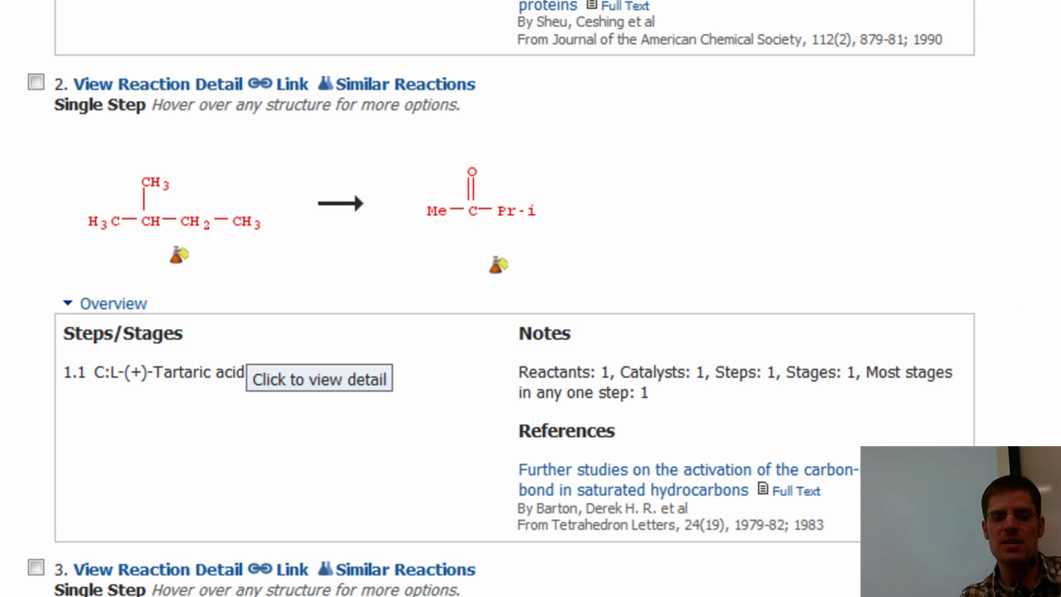
scroll(530, 298, down, 5)
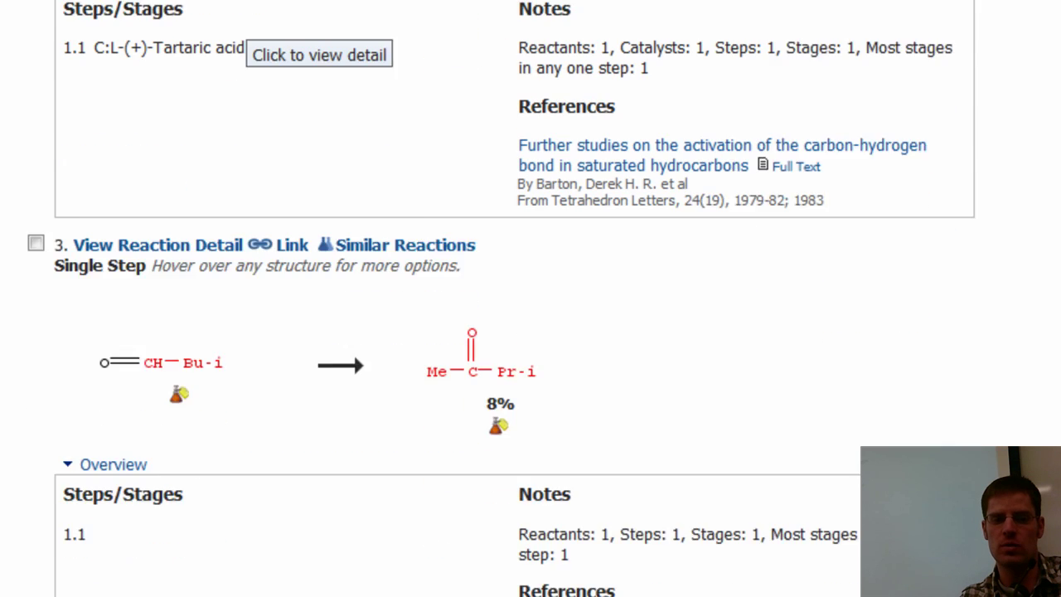
scroll(531, 299, down, 4)
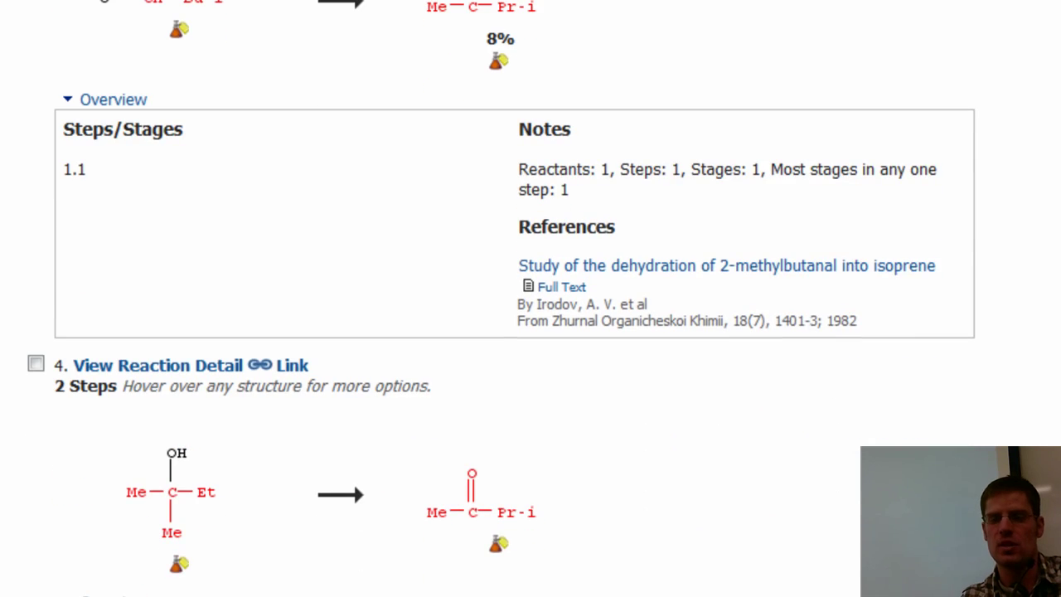
scroll(531, 298, down, 4)
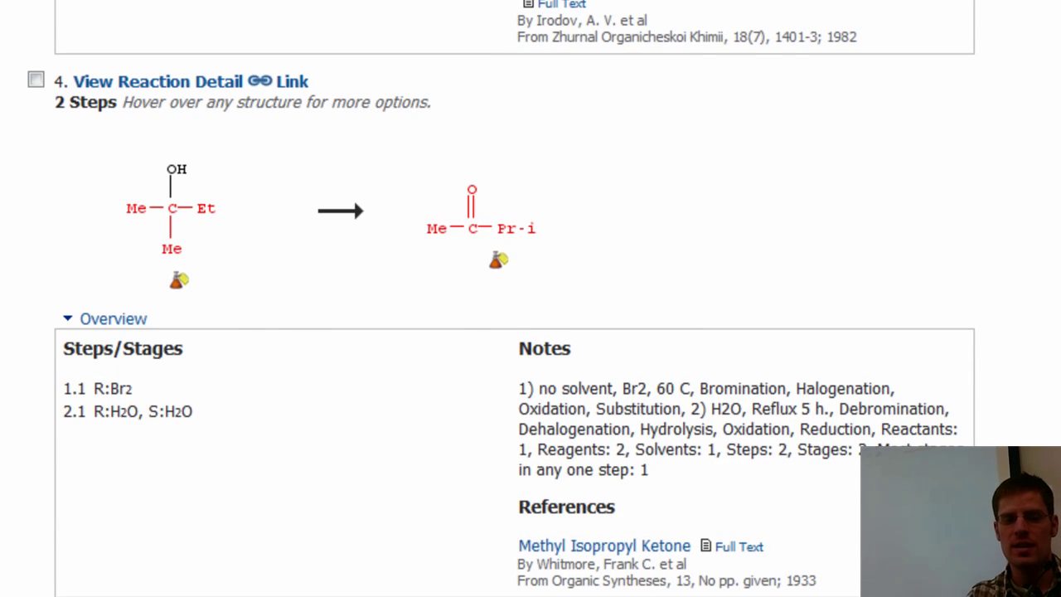
Check the first result's commercial availability and reactant options, and open the full text of its reference
scroll(872, 264, up, 15)
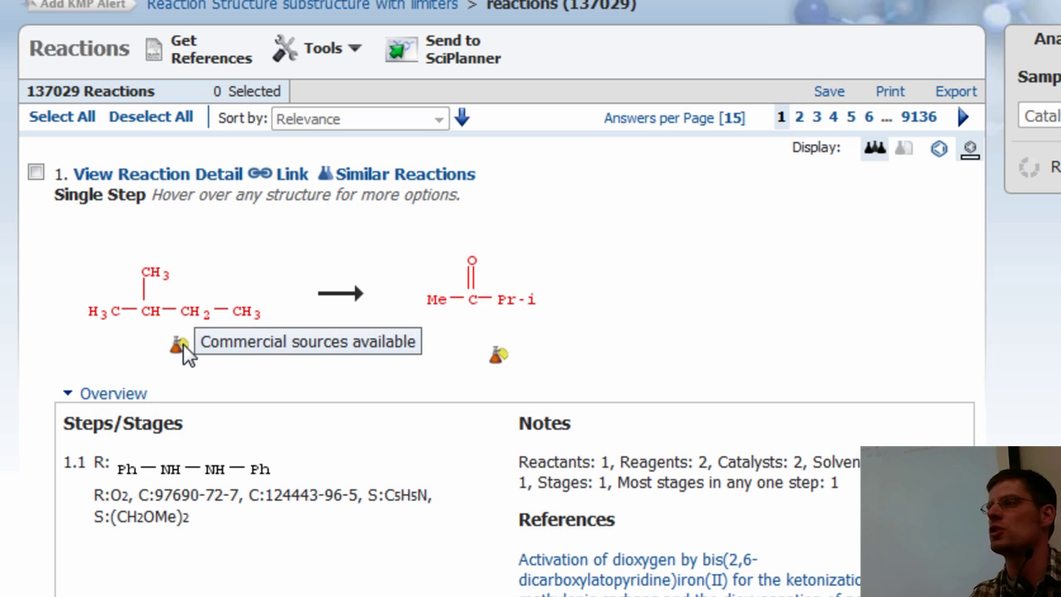
mouse_move(171, 333)
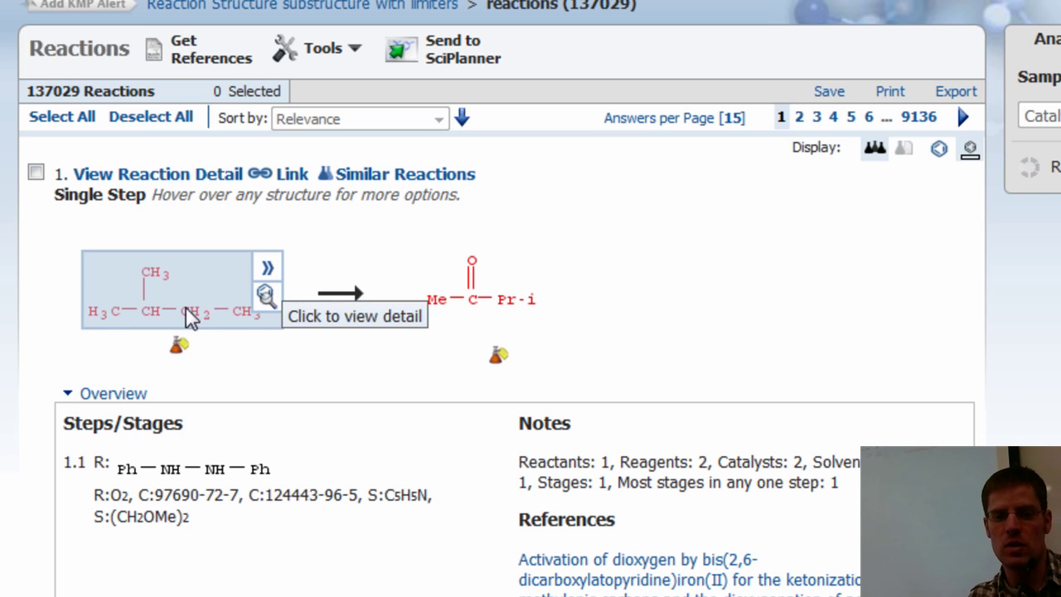
click(266, 267)
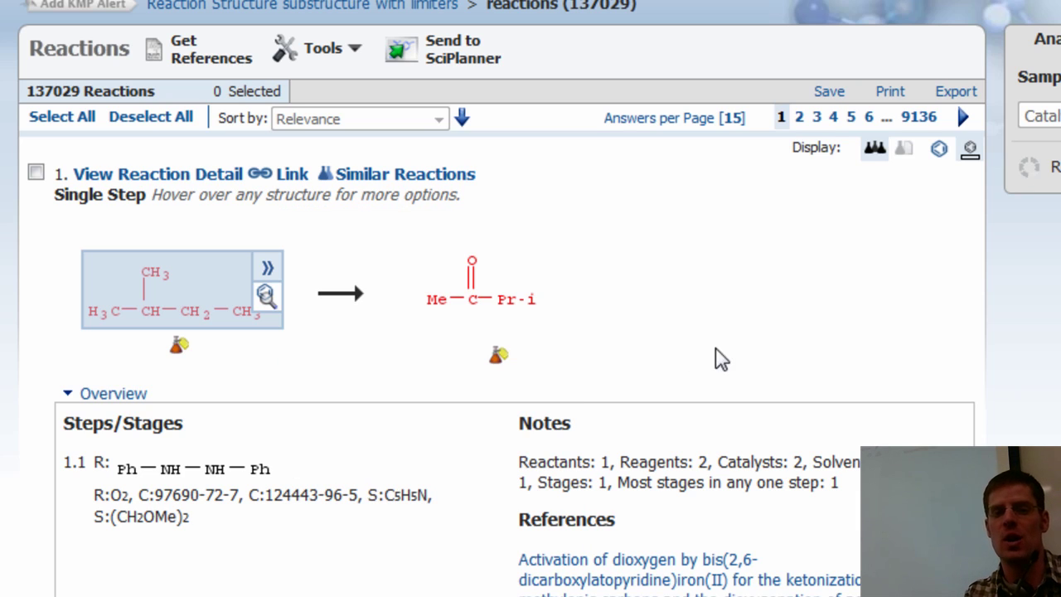
mouse_move(495, 307)
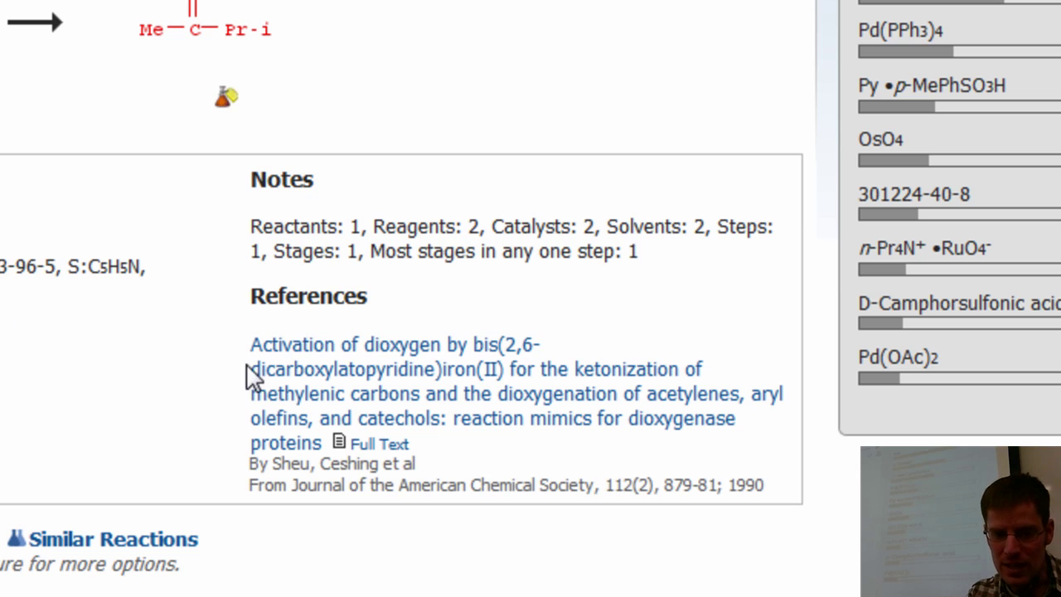
click(384, 445)
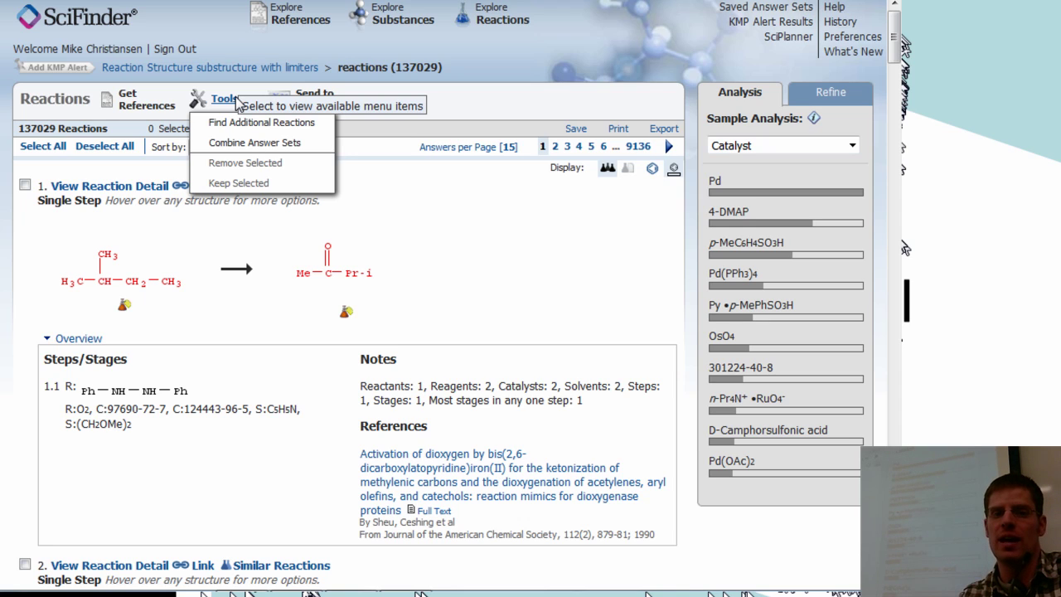
click(238, 104)
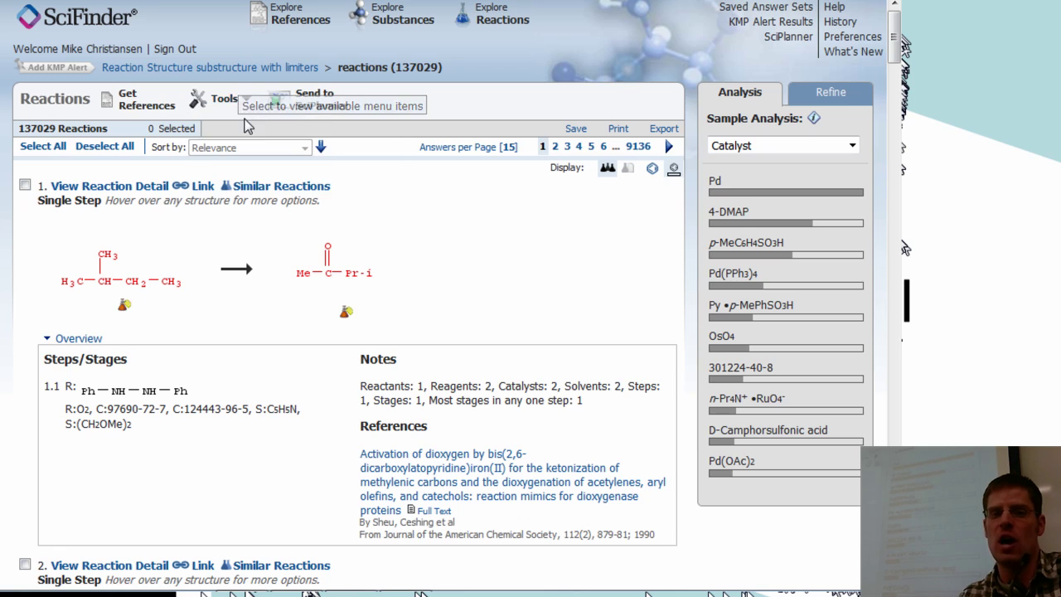
click(240, 100)
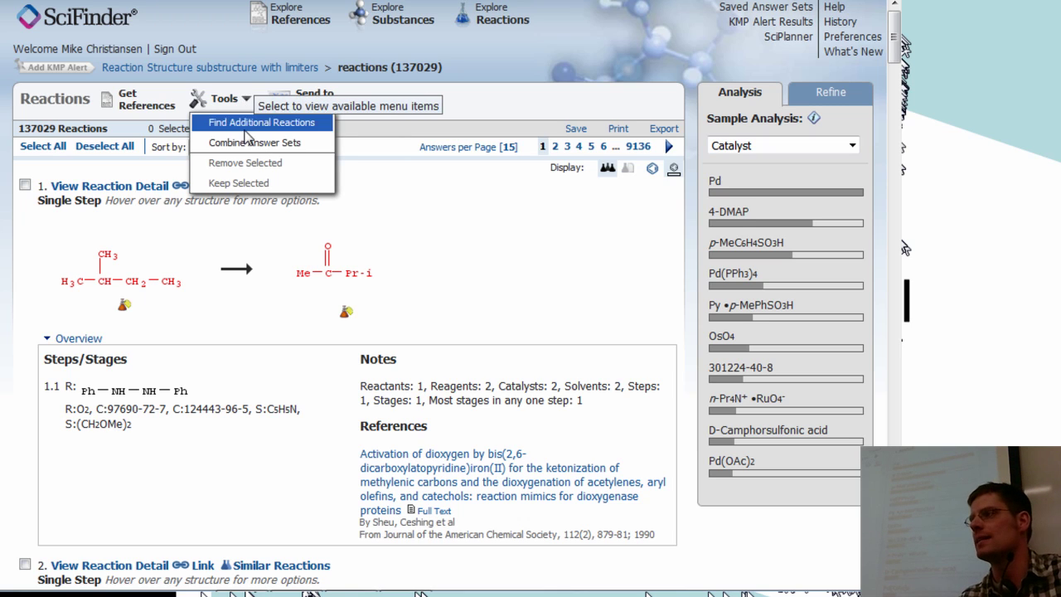
click(490, 217)
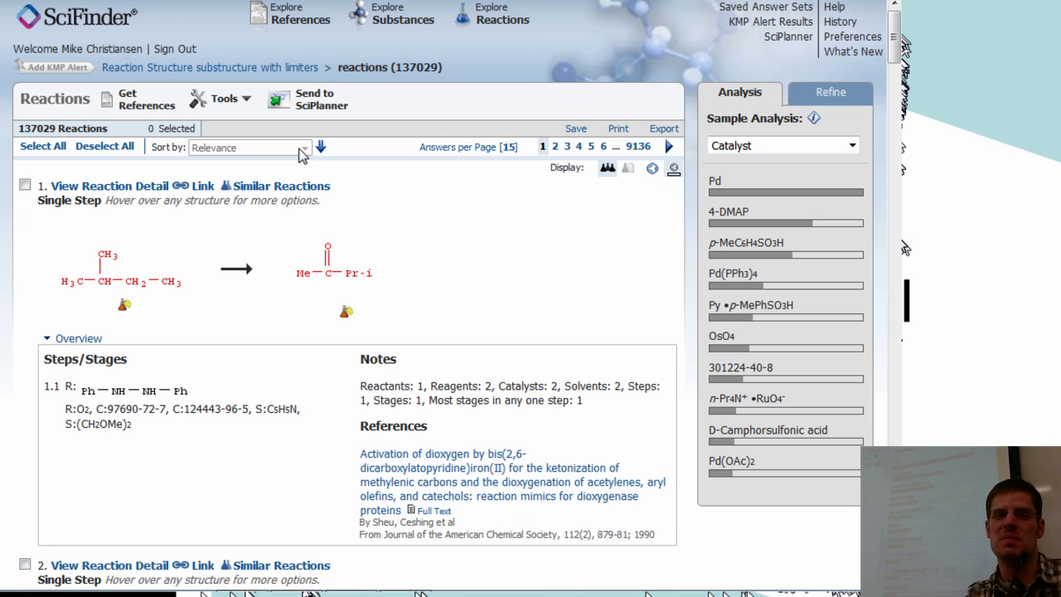
Review the reaction substructure query drawing without changing it, and start a new substance search by chemical structure
click(175, 71)
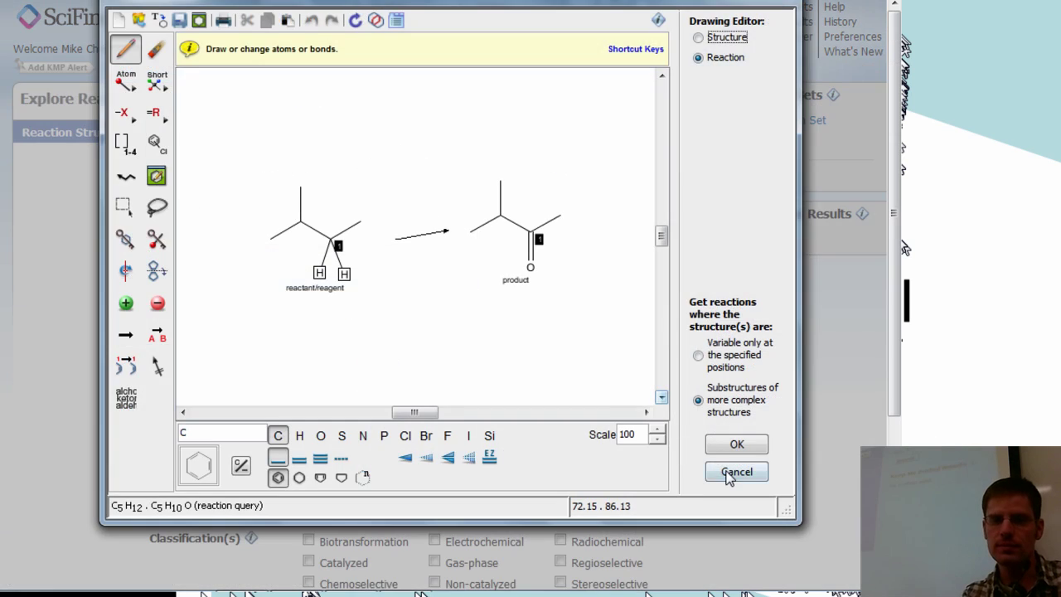
click(728, 477)
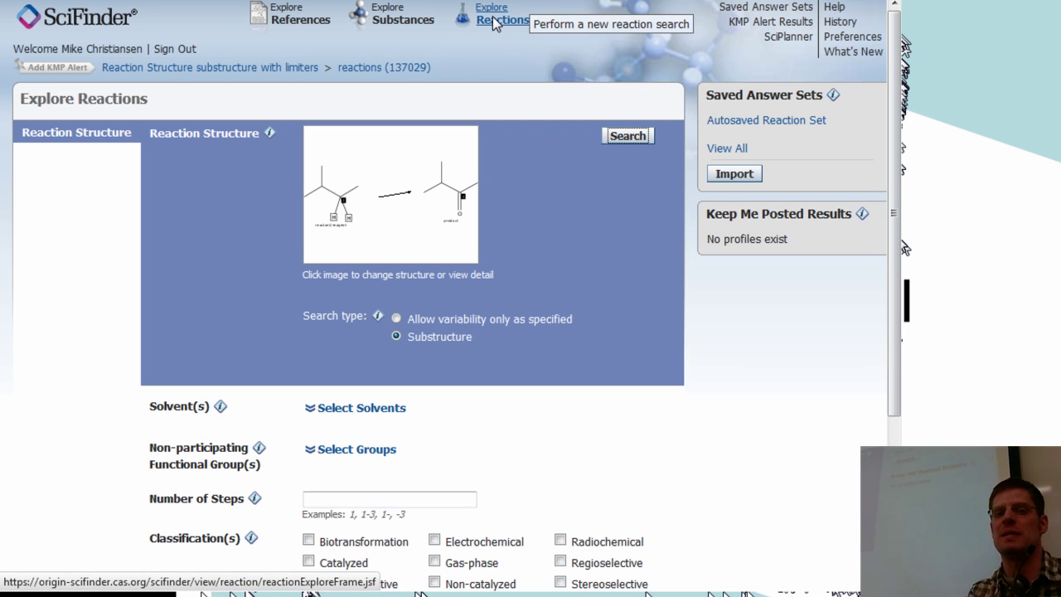
click(395, 21)
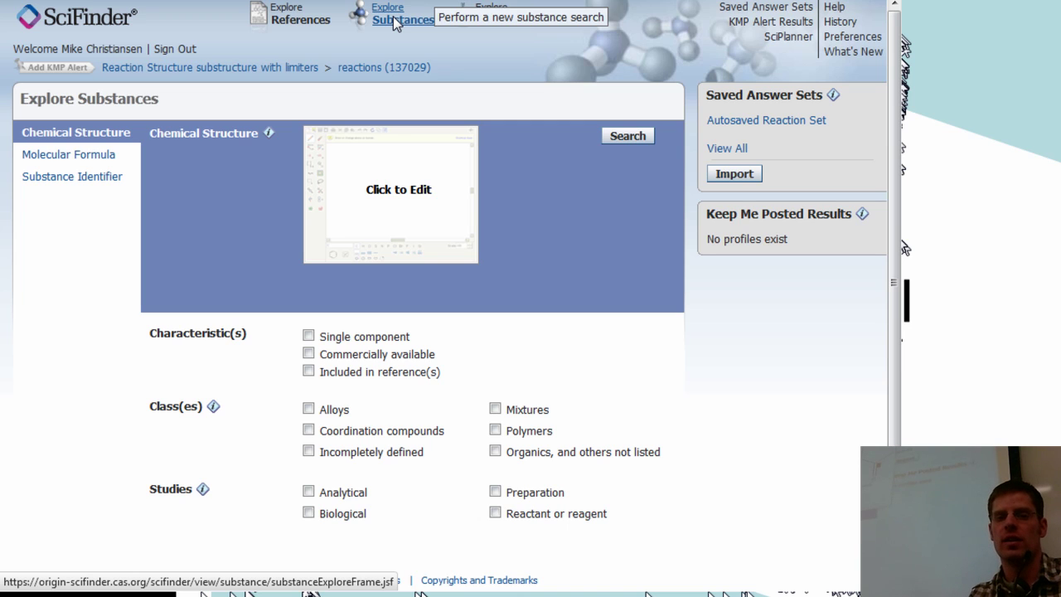
mouse_move(384, 68)
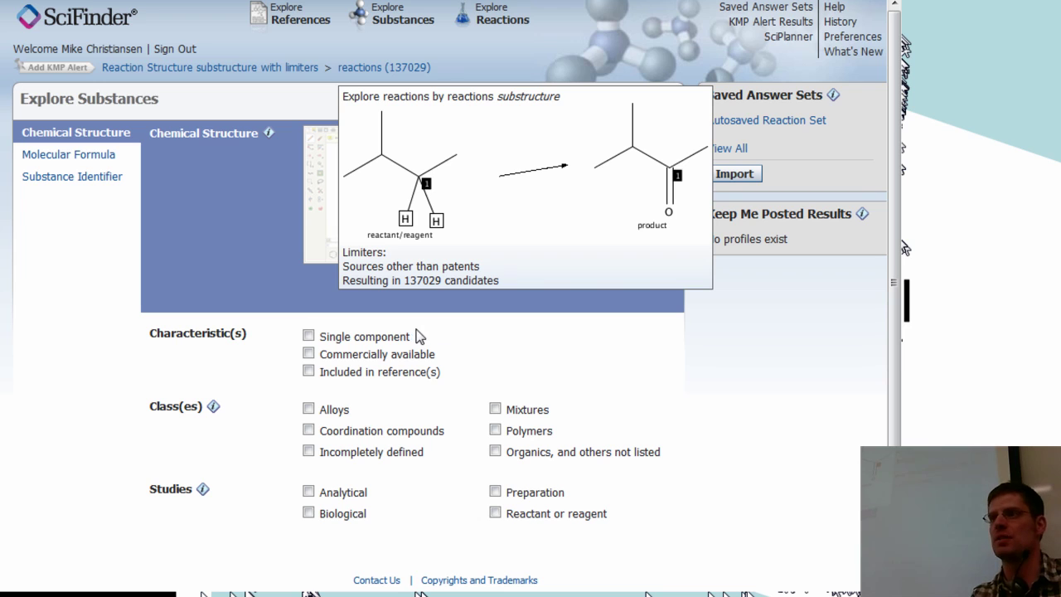
Draw a straight nine-carbon chain ending in a nitrogen atom as the chemical structure query and accept the drawing
click(318, 207)
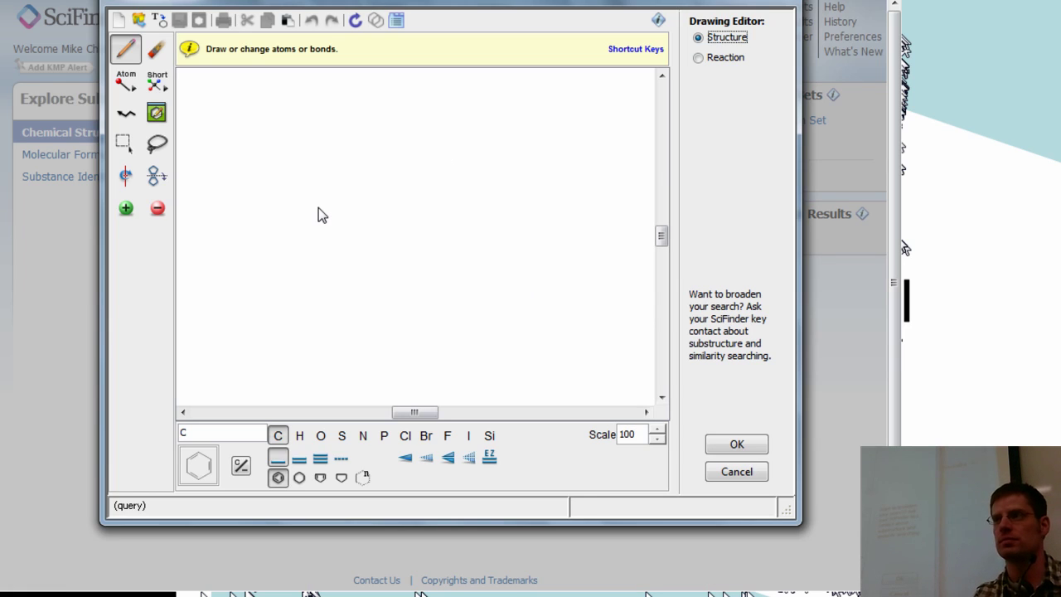
drag(292, 289, 550, 287)
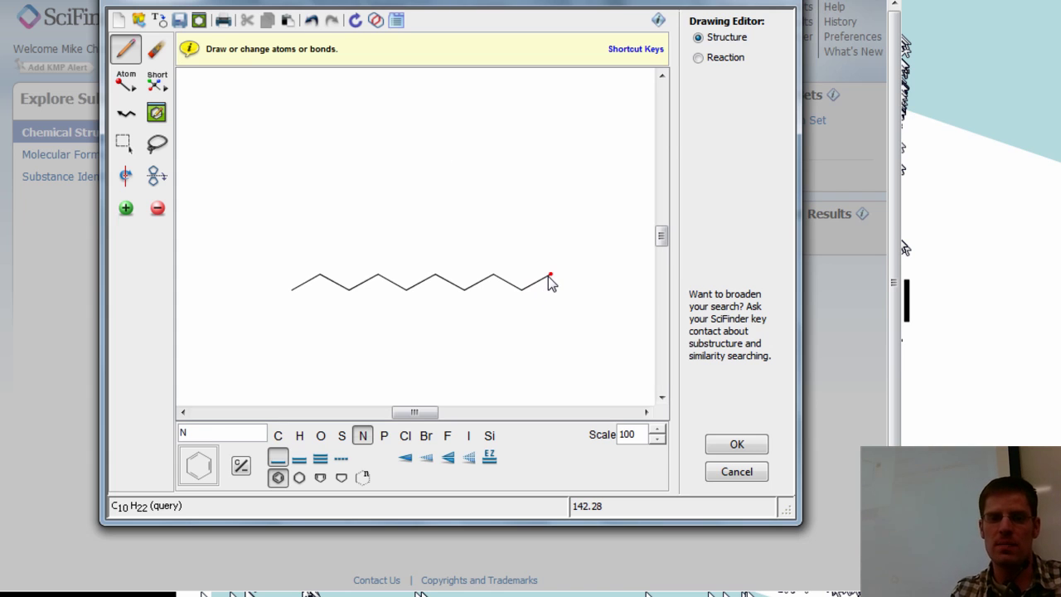
click(549, 275)
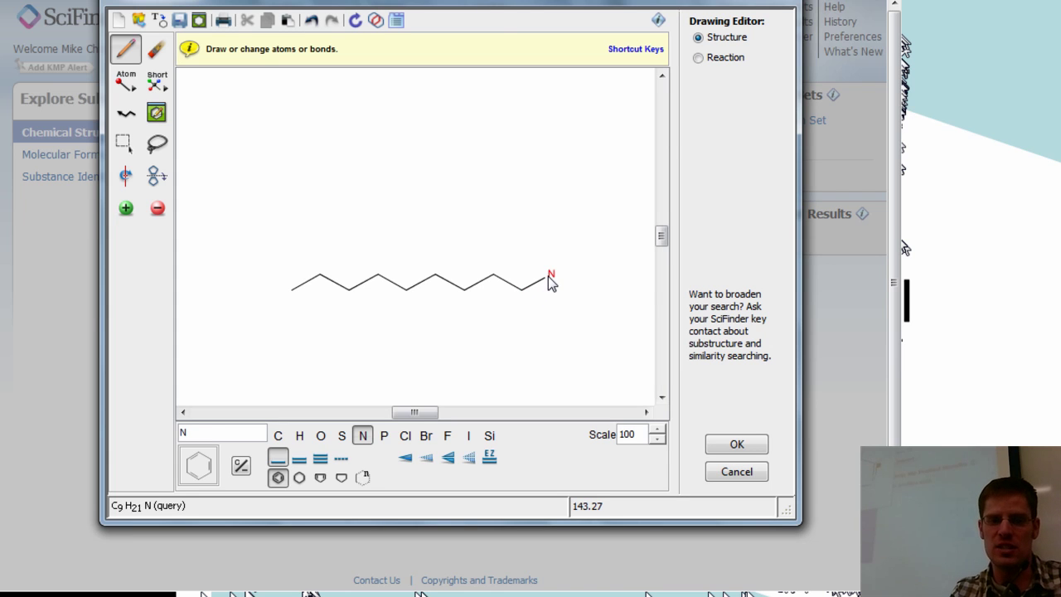
click(730, 444)
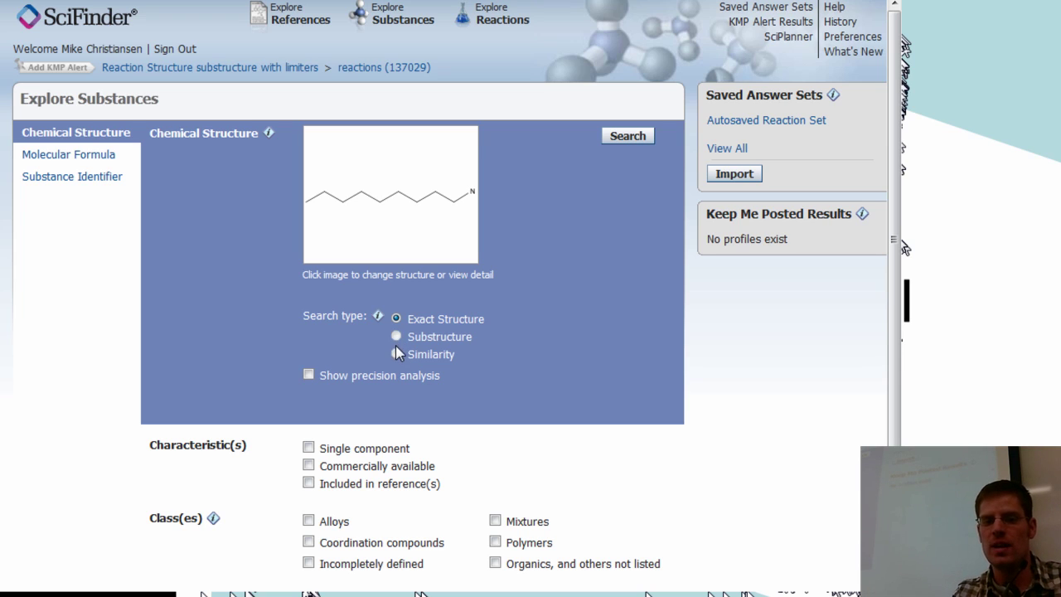
Run an exact structure search limited to single-component substances, and look through the further options for the first result
mouse_move(441, 354)
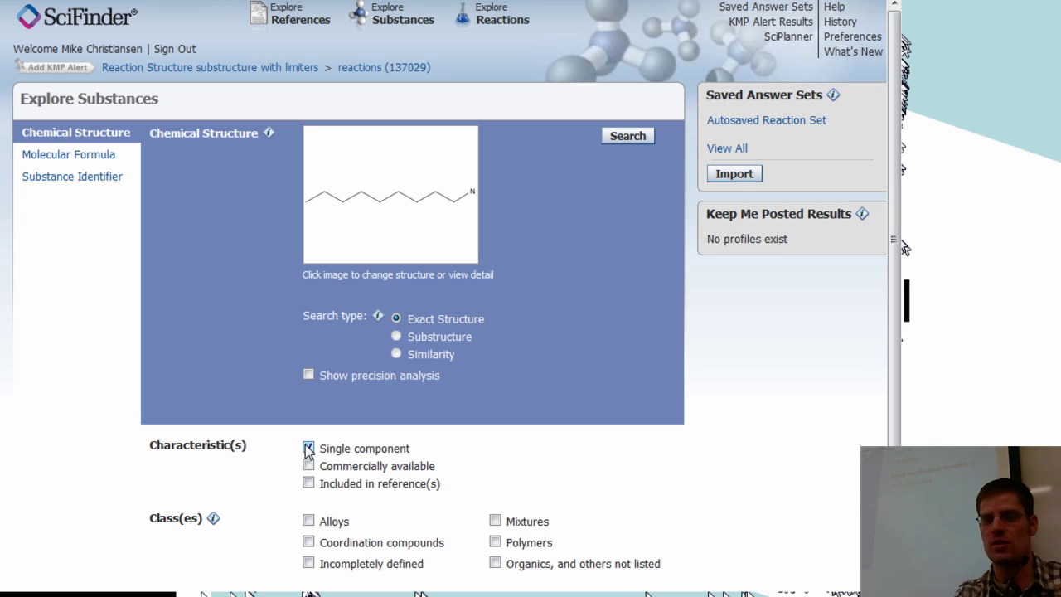
click(632, 141)
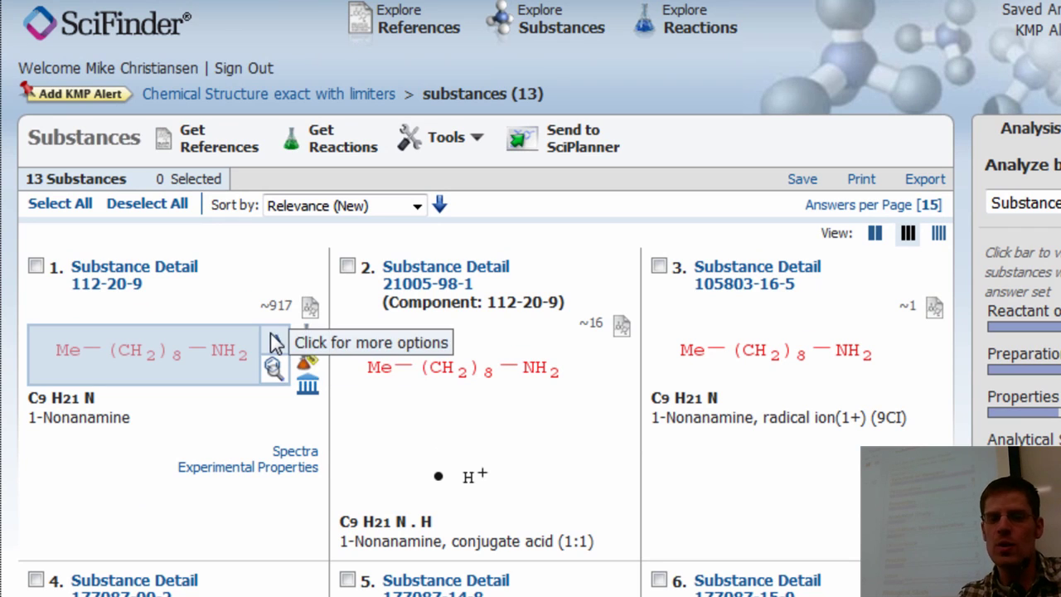
click(276, 342)
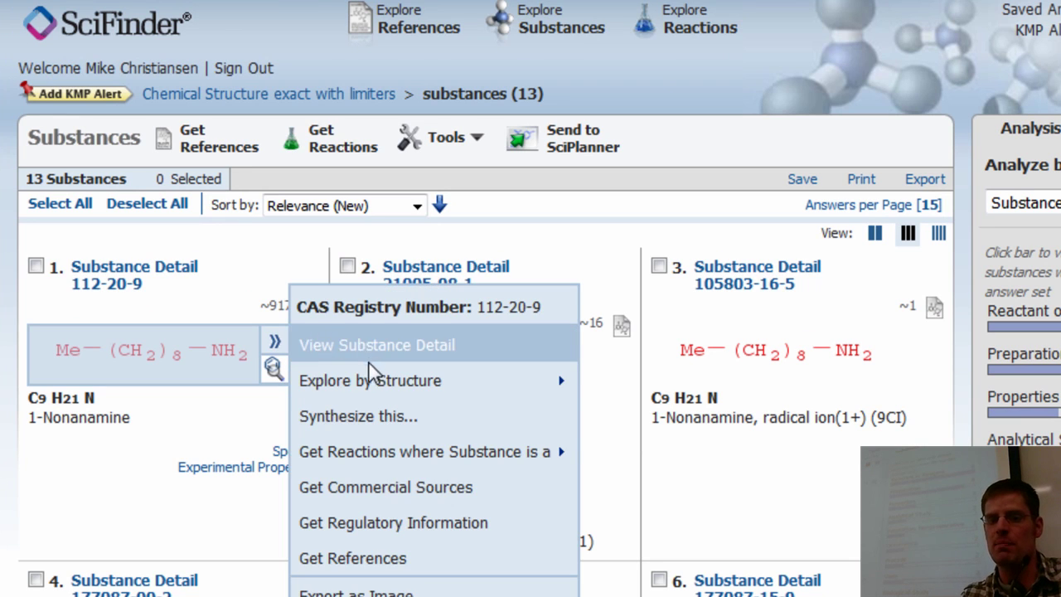
mouse_move(388, 457)
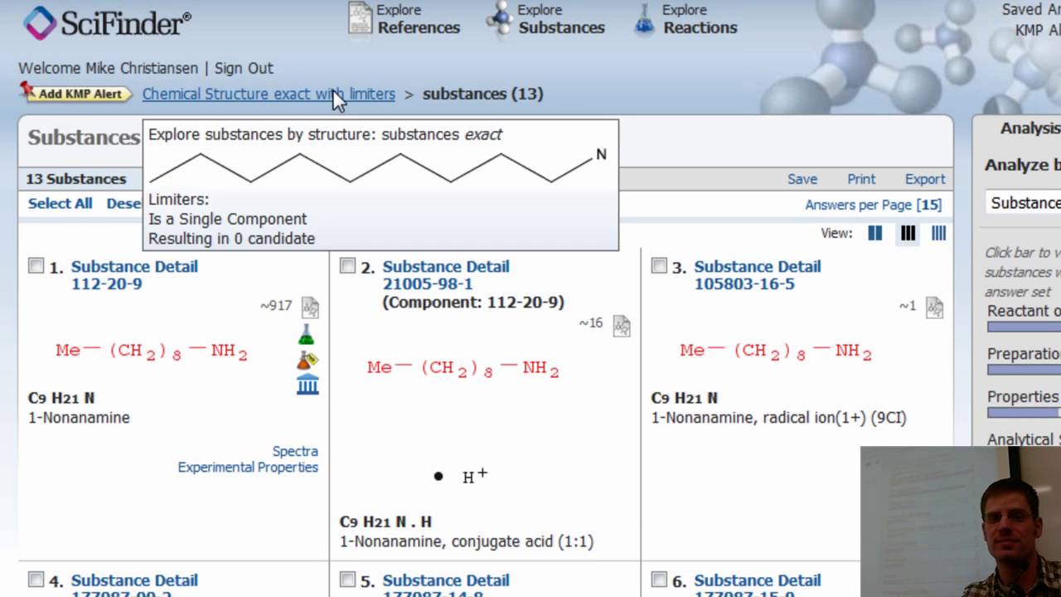
Leave the structure results for a new substance search by identifier, and search for cocaine
click(333, 93)
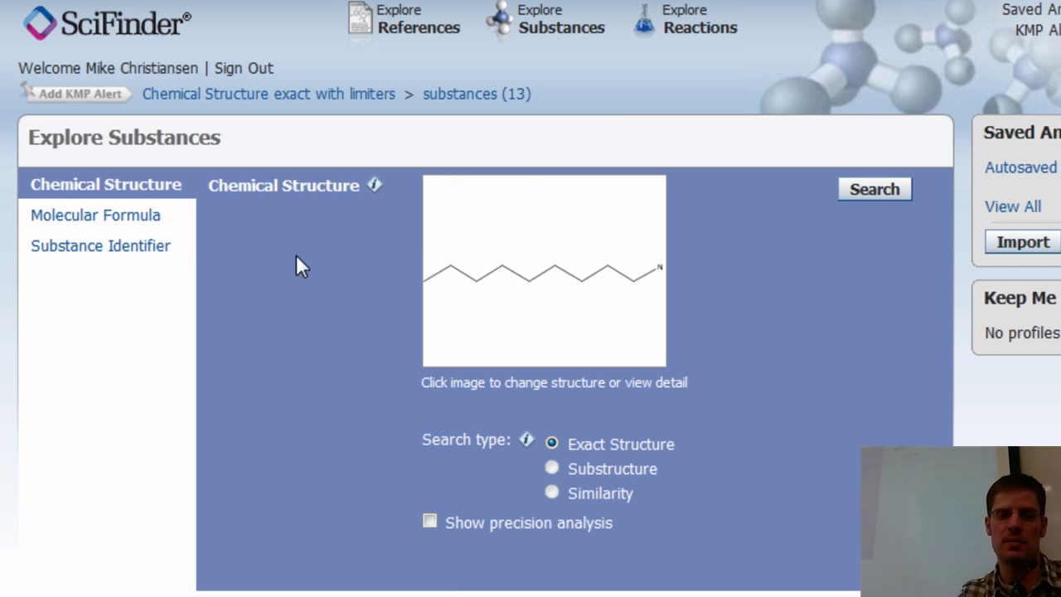
click(582, 23)
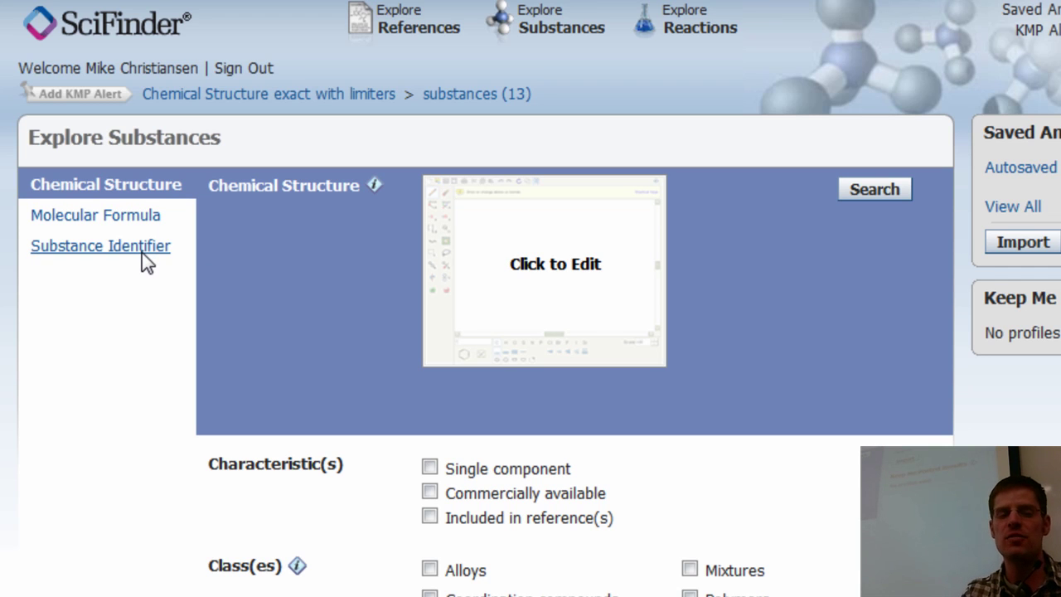
click(142, 248)
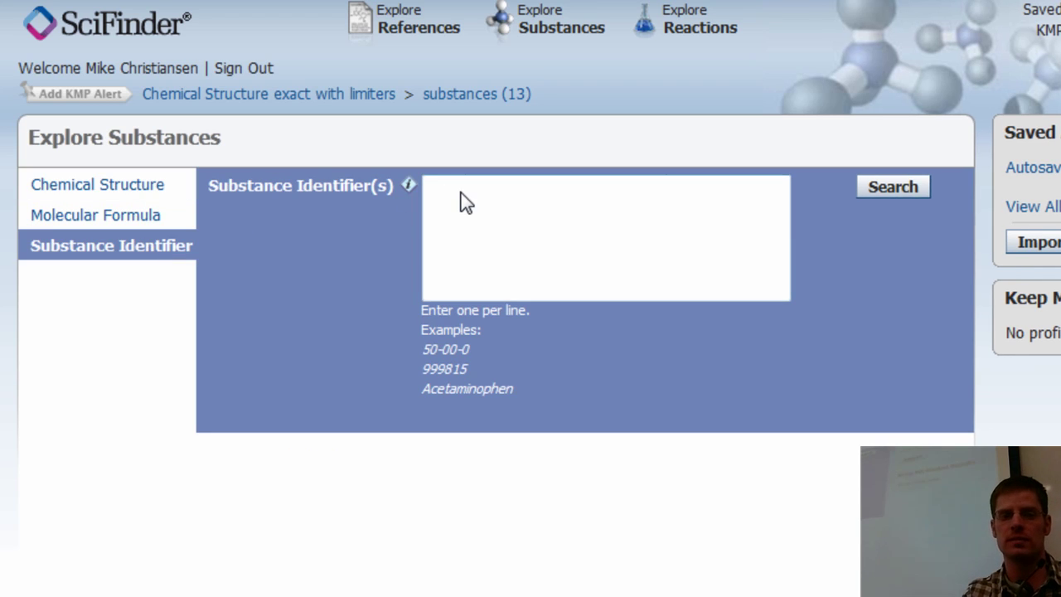
text(cocaine)
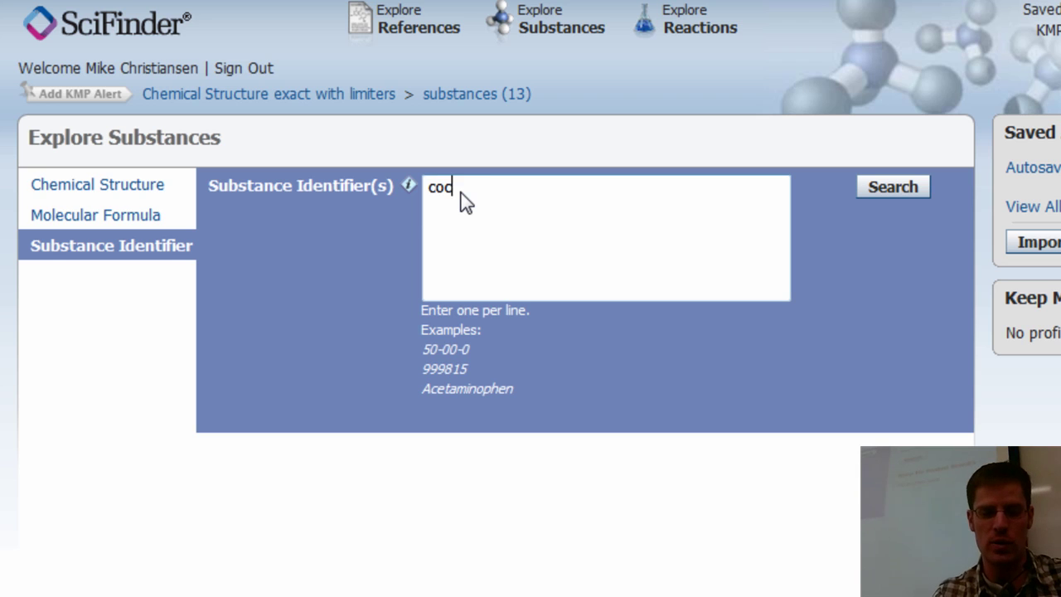
click(901, 187)
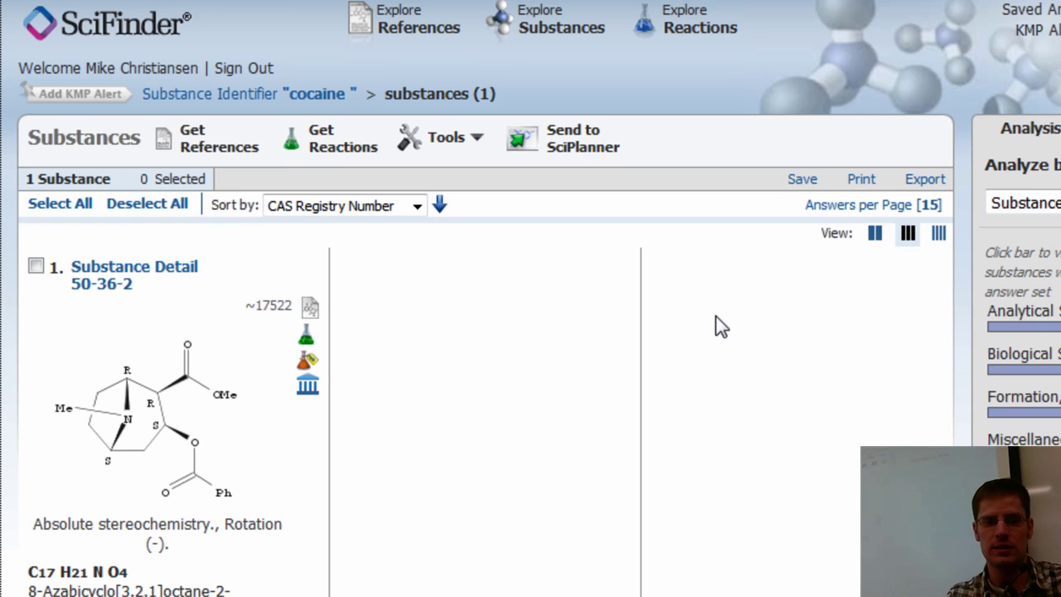
Review the cocaine substance entry, open its commercial sources, and look through the list of suppliers
mouse_move(205, 480)
scroll(249, 473, down, 3)
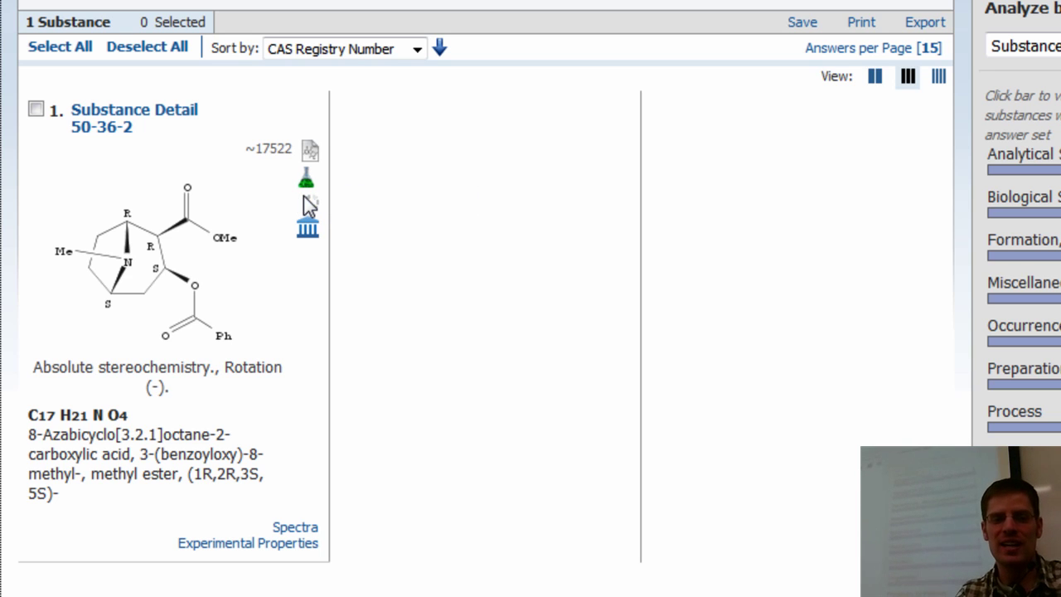
click(304, 198)
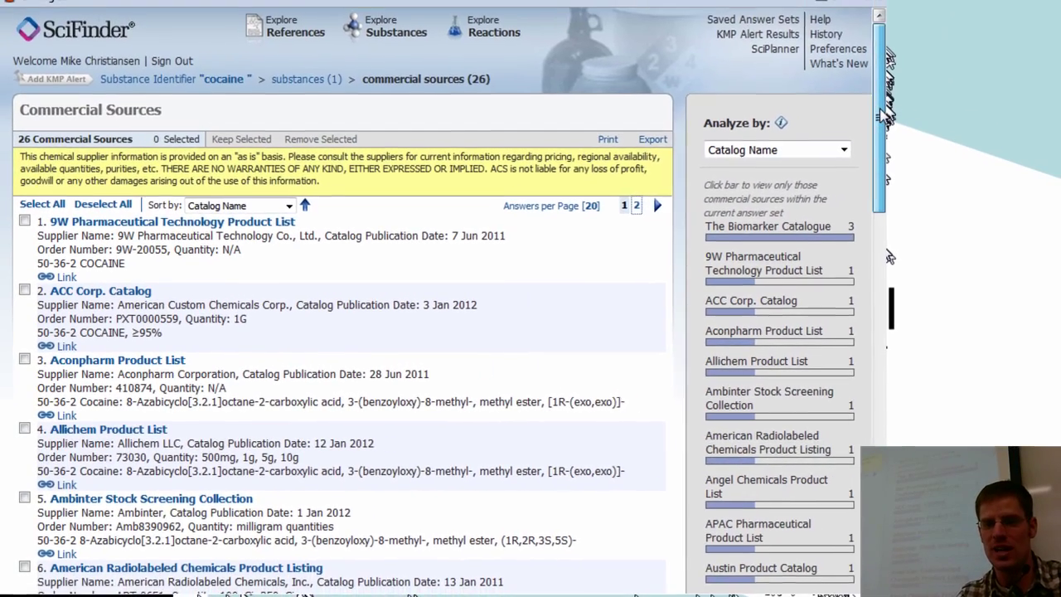
drag(882, 116, 859, 340)
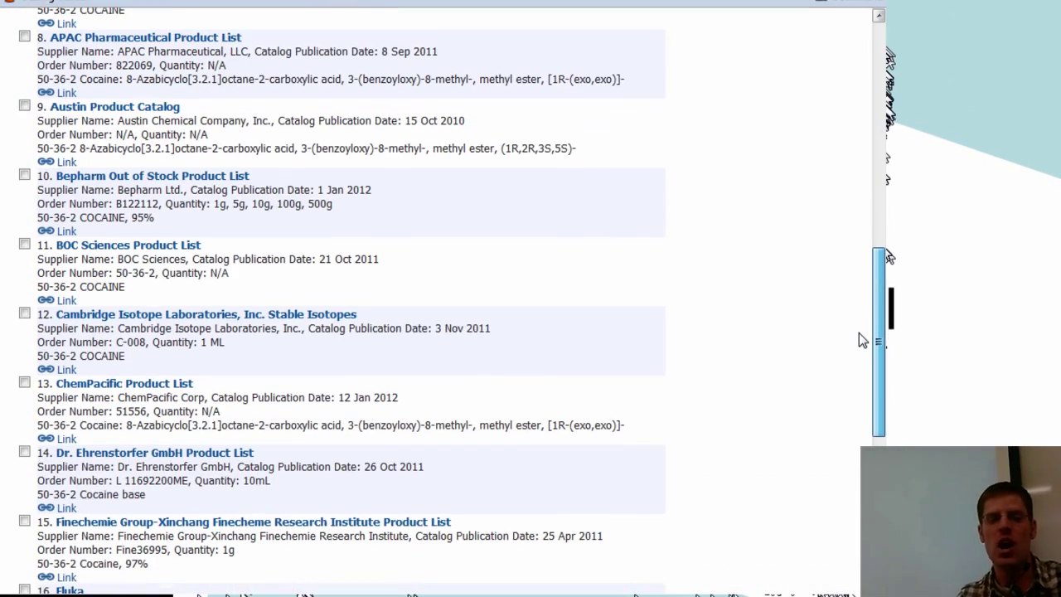